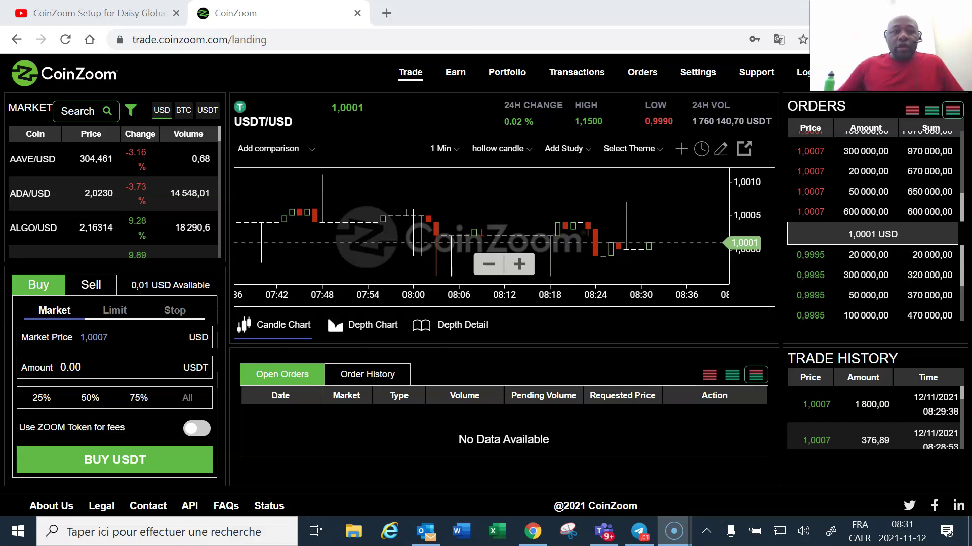
Open the portfolio and browse the full list of coin wallets, temporarily including those with zero balances.
{"action": "mouse_move", "coordinate": [616, 290]}
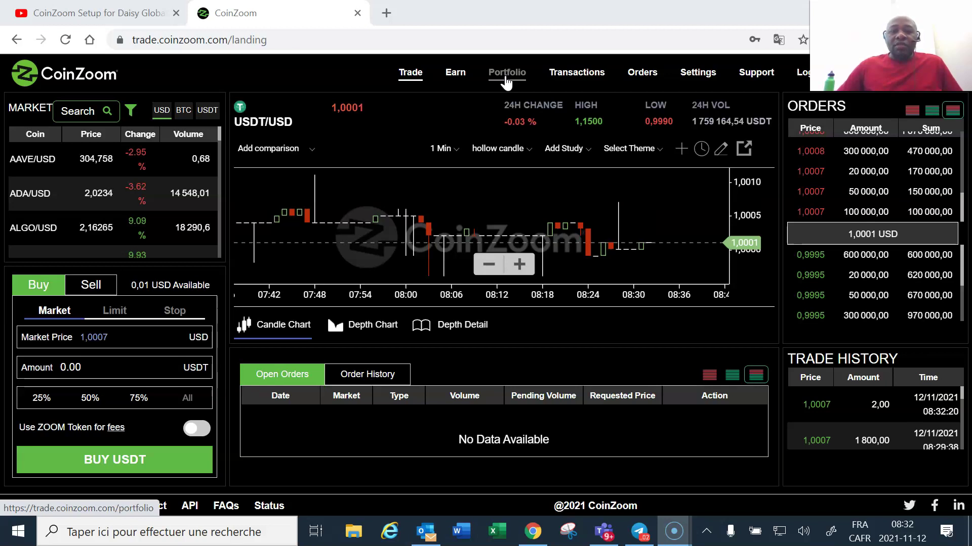
{"action": "left_click", "coordinate": [506, 79]}
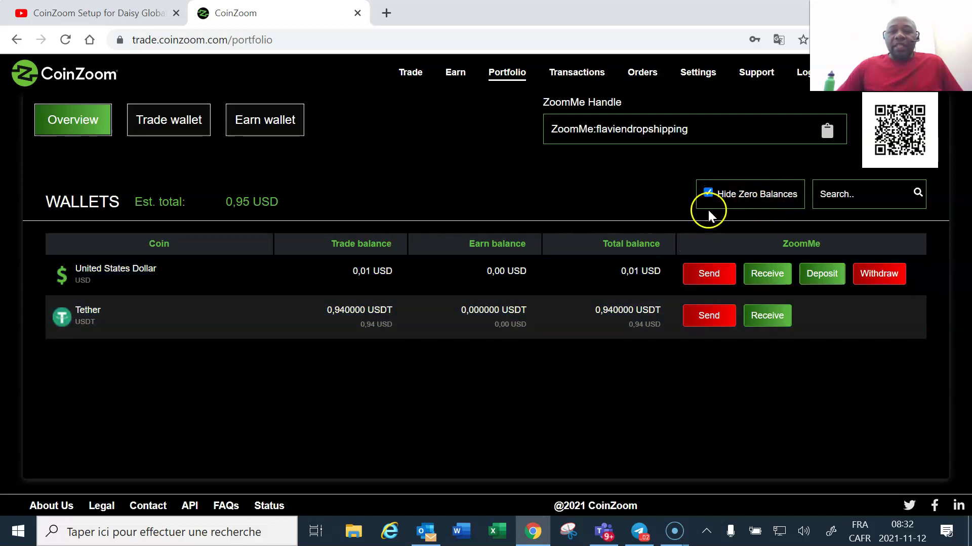
{"action": "left_click", "coordinate": [708, 193]}
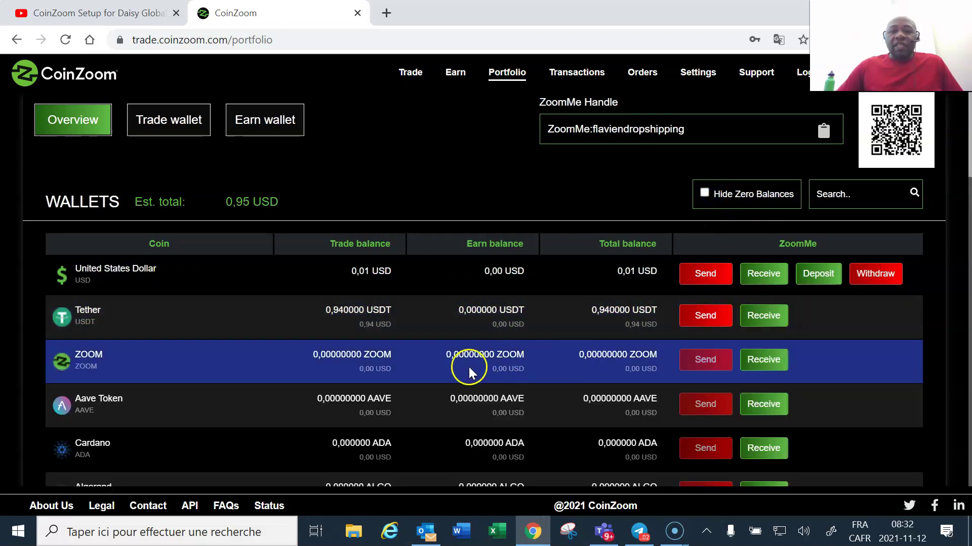
{"action": "scroll", "coordinate": [468, 369], "scroll_direction": "down", "scroll_amount": 17}
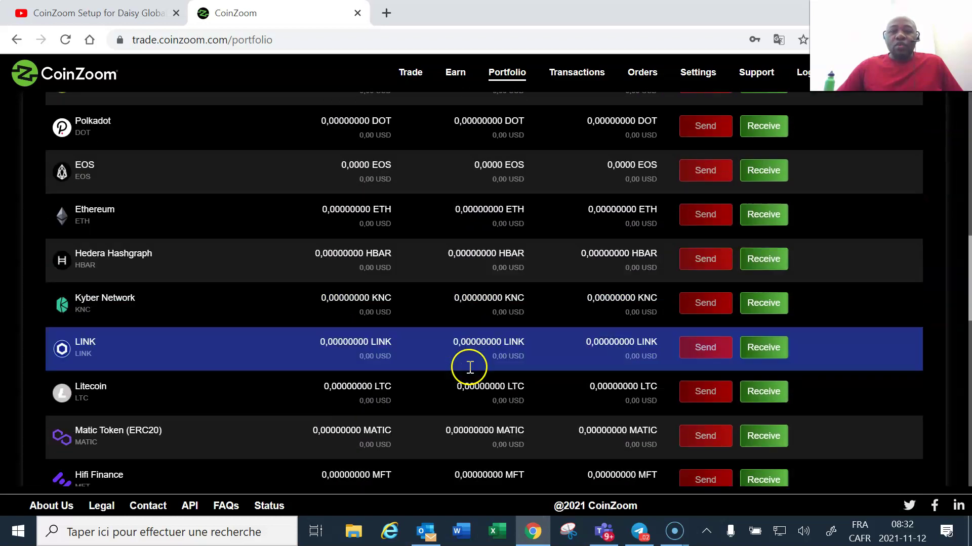
{"action": "scroll", "coordinate": [469, 369], "scroll_direction": "down", "scroll_amount": 10}
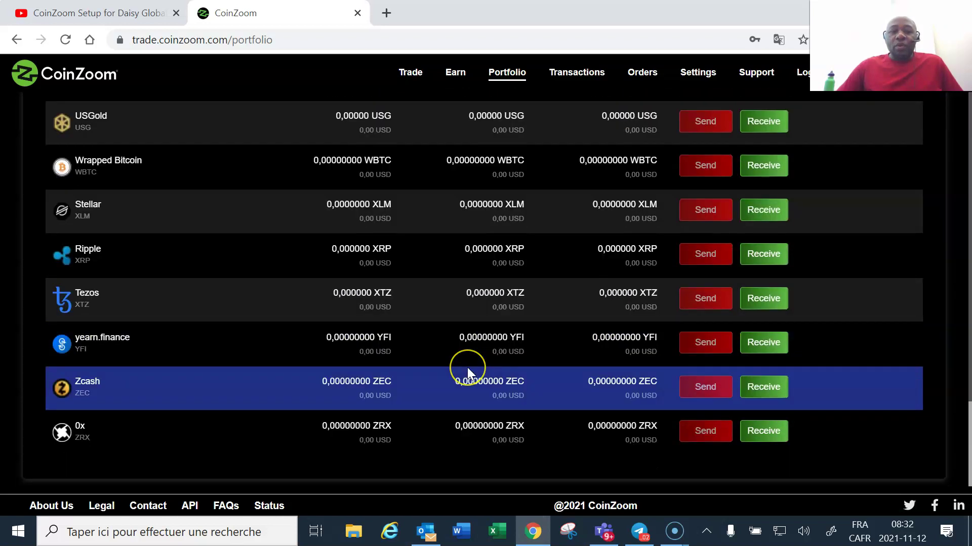
{"action": "scroll", "coordinate": [467, 368], "scroll_direction": "up", "scroll_amount": 20}
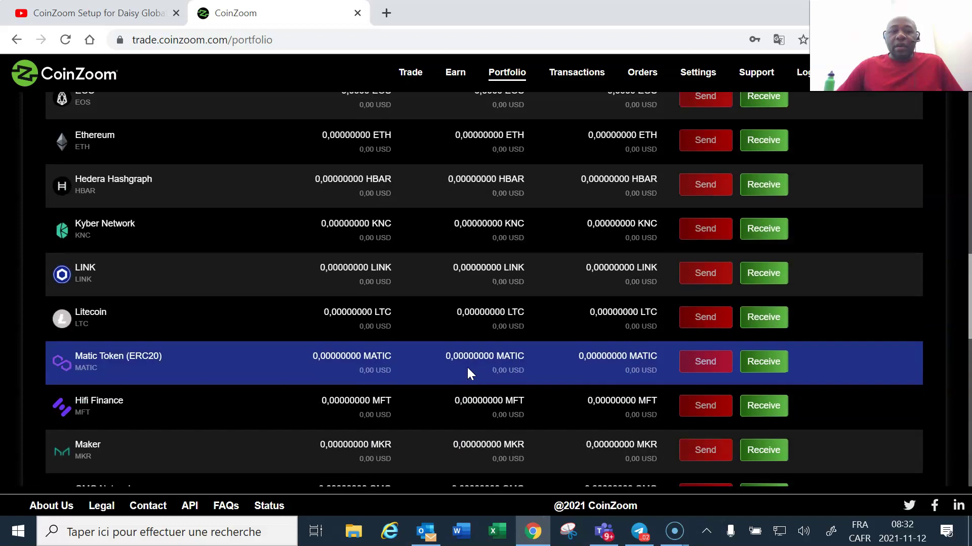
{"action": "scroll", "coordinate": [467, 366], "scroll_direction": "up", "scroll_amount": 10}
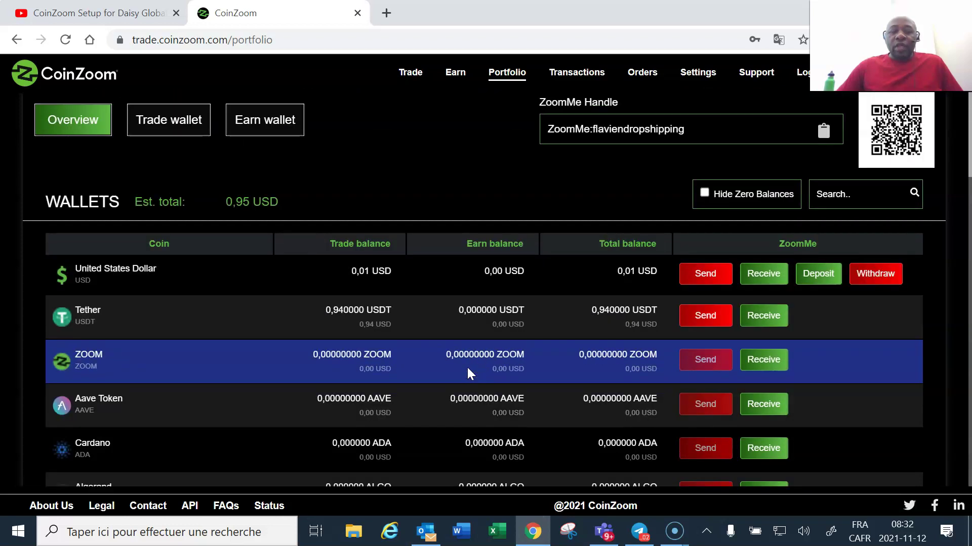
{"action": "left_click", "coordinate": [704, 193]}
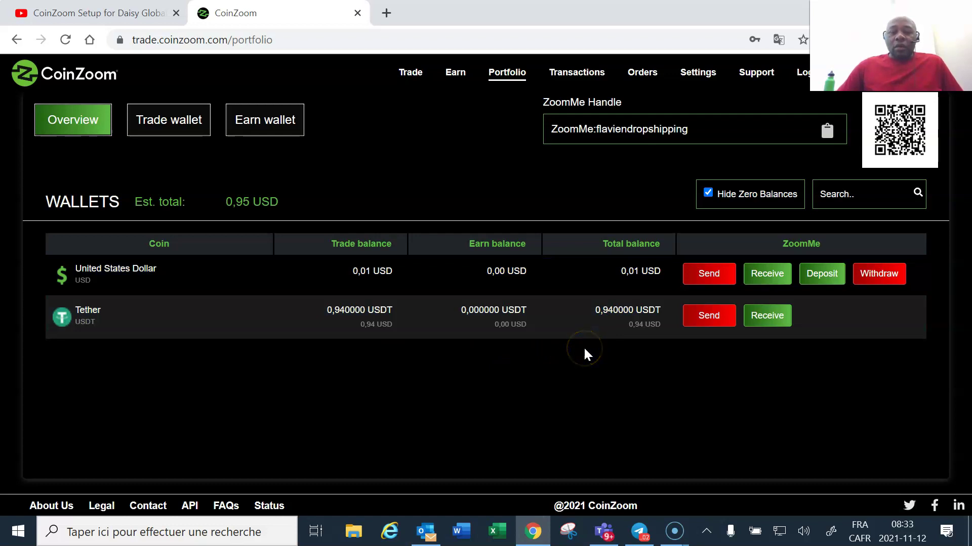
Locate the Tether wallet and look through the unfiltered coin list once more, ending with zero balances hidden.
{"action": "left_click", "coordinate": [153, 324]}
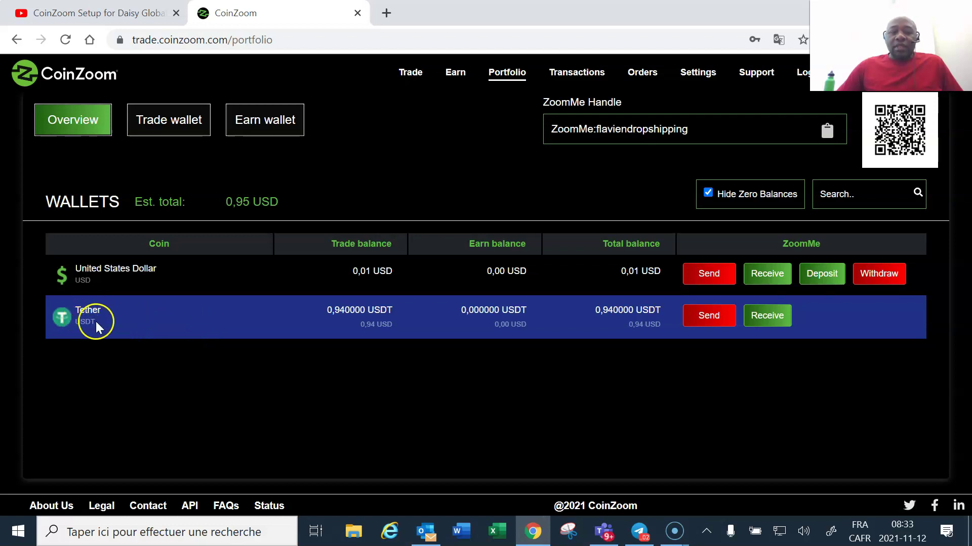
{"action": "left_click", "coordinate": [708, 194]}
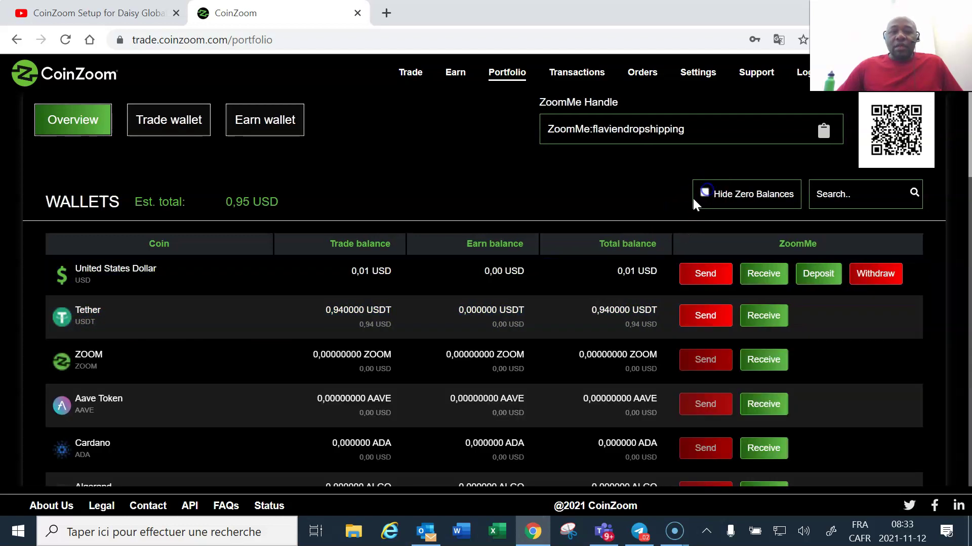
{"action": "scroll", "coordinate": [434, 354], "scroll_direction": "down", "scroll_amount": 8}
{"action": "scroll", "coordinate": [435, 355], "scroll_direction": "down", "scroll_amount": 15}
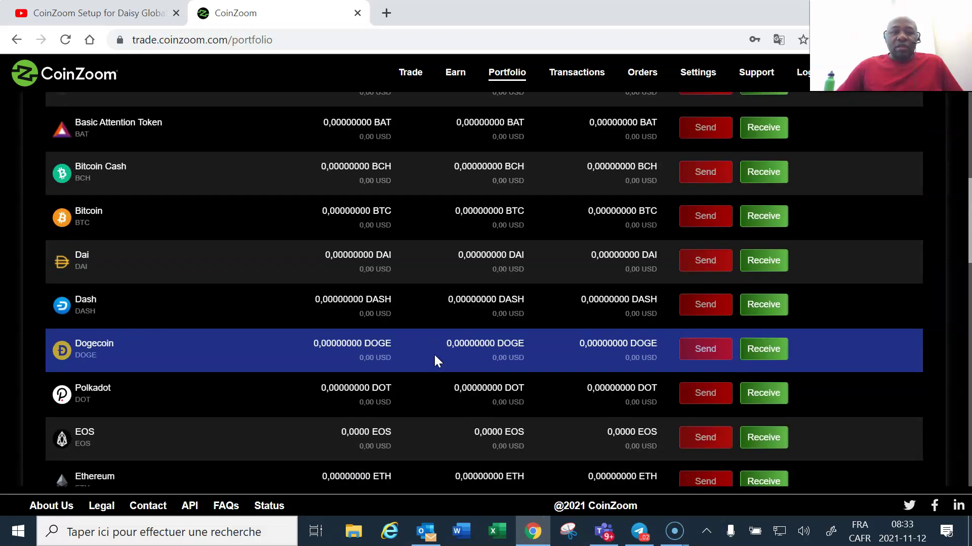
{"action": "scroll", "coordinate": [433, 363], "scroll_direction": "up", "scroll_amount": 20}
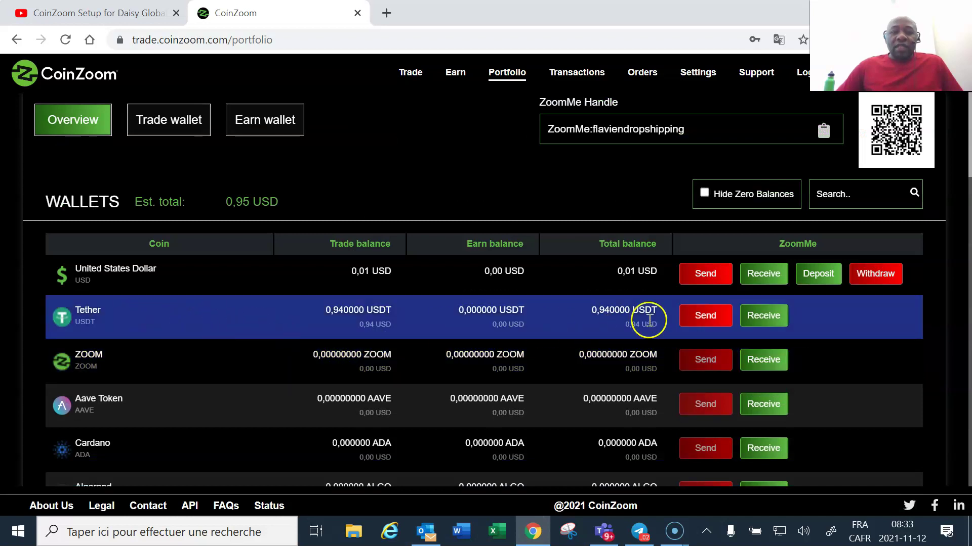
{"action": "left_click", "coordinate": [705, 192]}
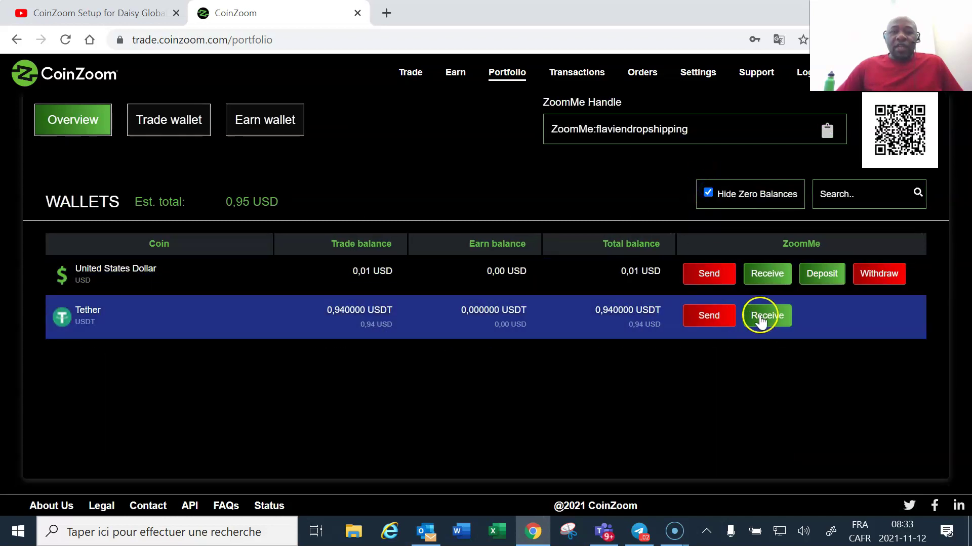
Request the Tether receiving address, acknowledge the USDT-only warning, and choose the TRON network.
{"action": "left_click", "coordinate": [763, 317]}
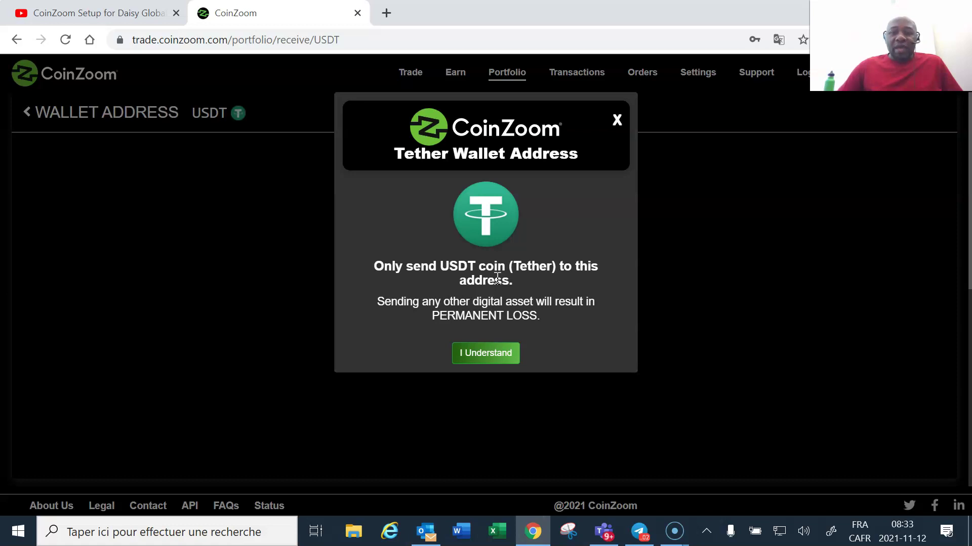
{"action": "left_click", "coordinate": [479, 283]}
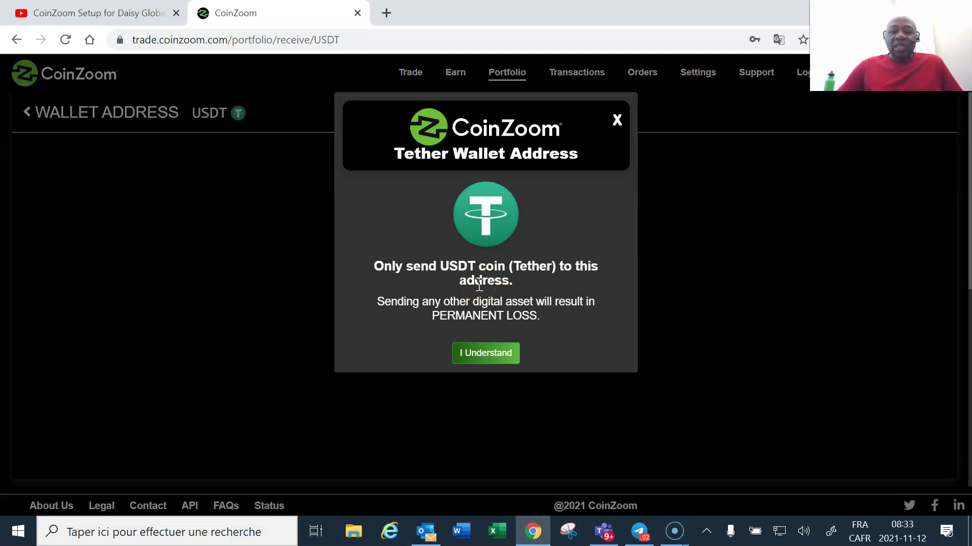
{"action": "left_click", "coordinate": [472, 352]}
{"action": "left_click", "coordinate": [488, 357]}
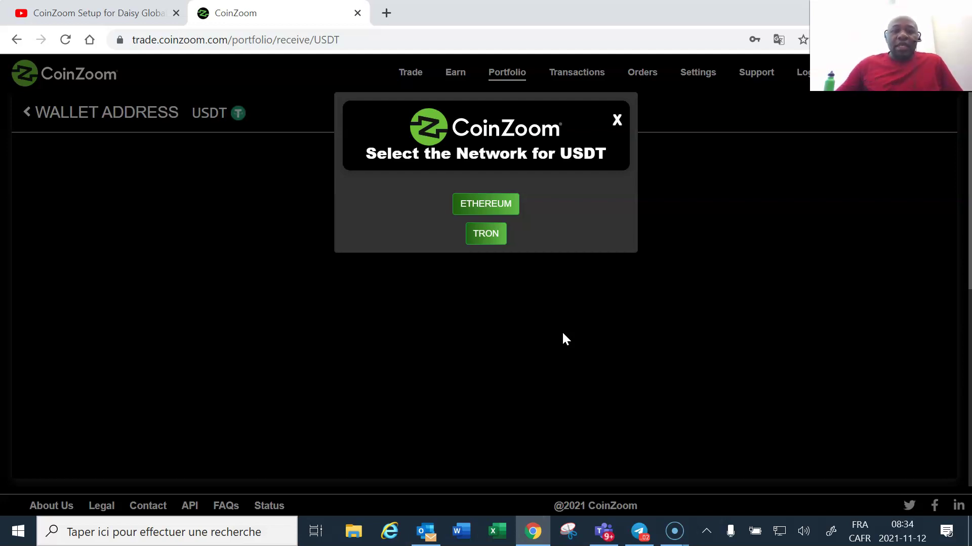
{"action": "left_click", "coordinate": [486, 235]}
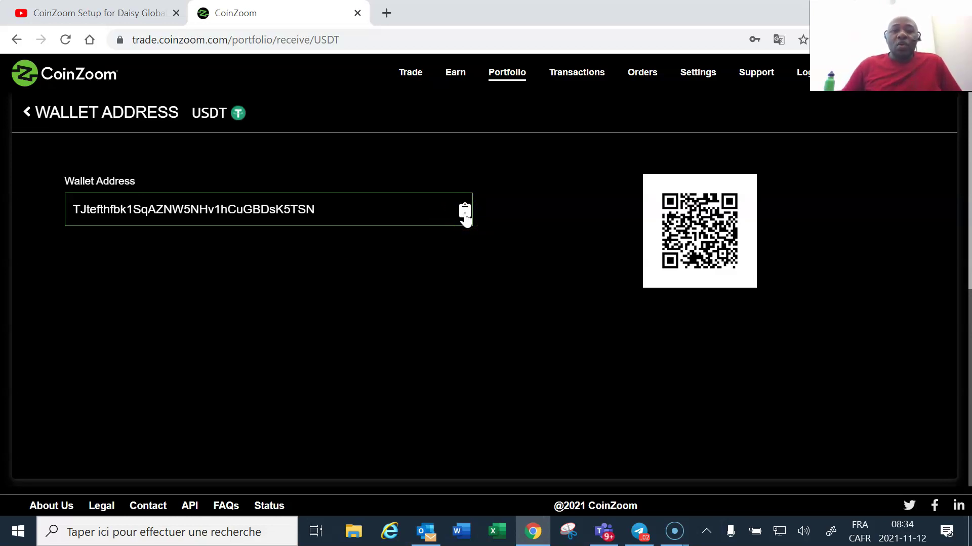
Look at the QR code for the USDT wallet and copy the wallet address to the clipboard.
{"action": "left_click", "coordinate": [699, 238]}
{"action": "left_click", "coordinate": [698, 239]}
{"action": "left_click", "coordinate": [701, 236]}
{"action": "left_click", "coordinate": [703, 242]}
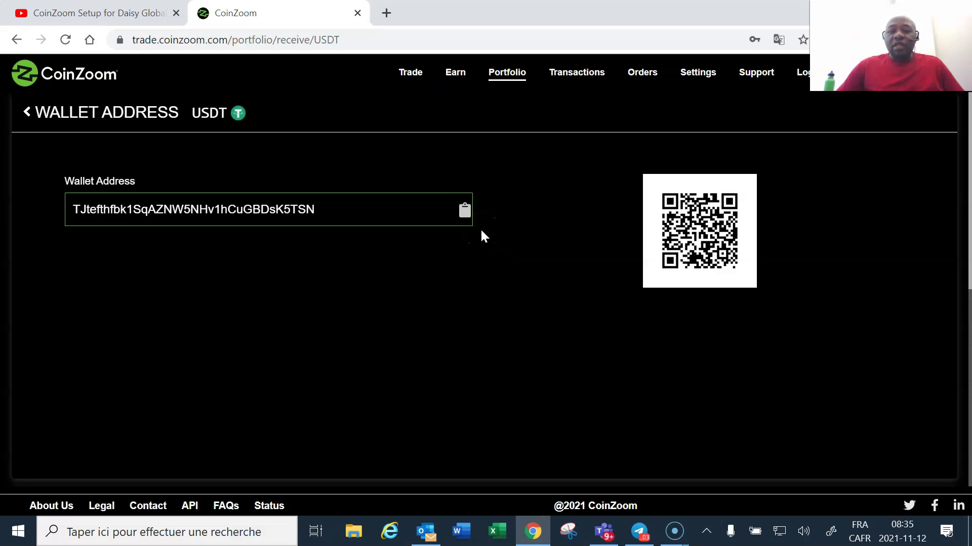
{"action": "left_click", "coordinate": [464, 210]}
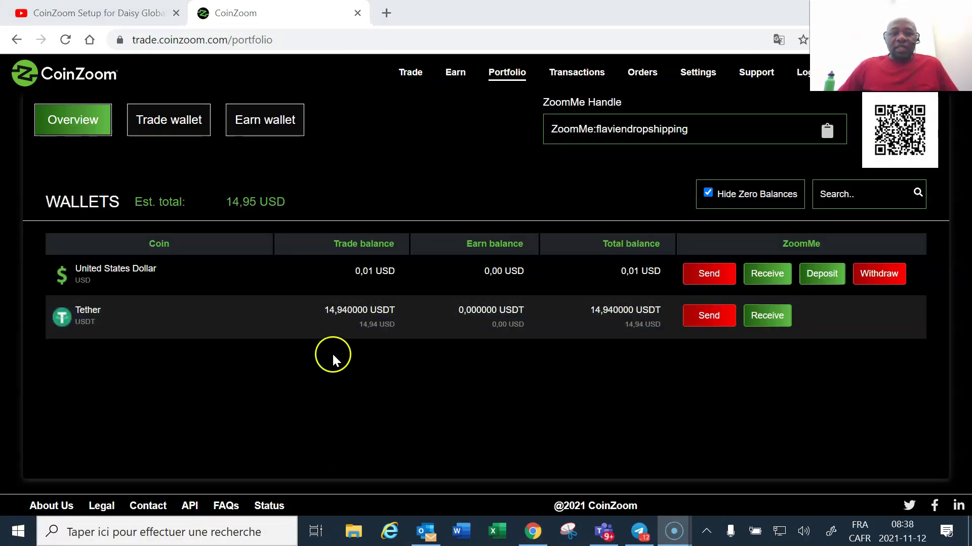
Check the Tether trade balance in the portfolio and open the trading page.
{"action": "left_click", "coordinate": [340, 326]}
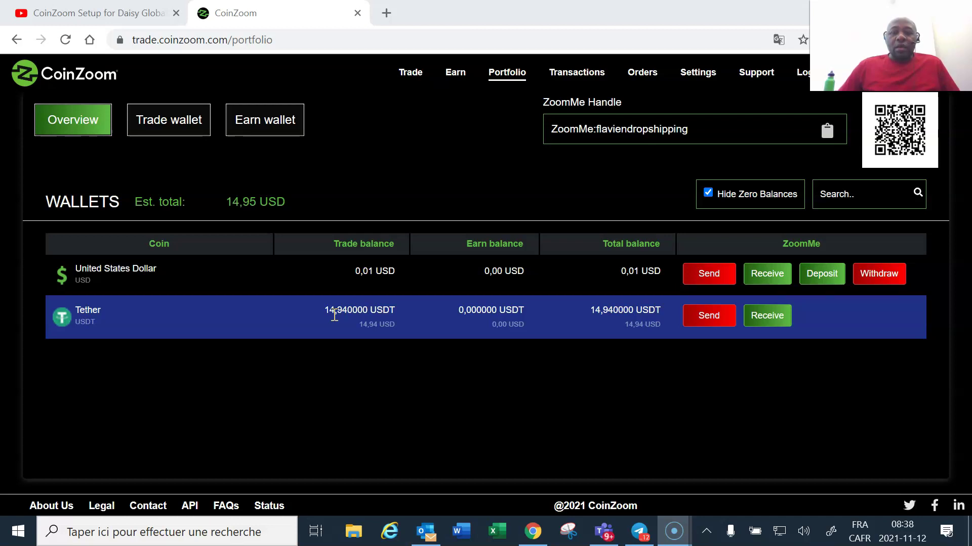
{"action": "left_click", "coordinate": [357, 324]}
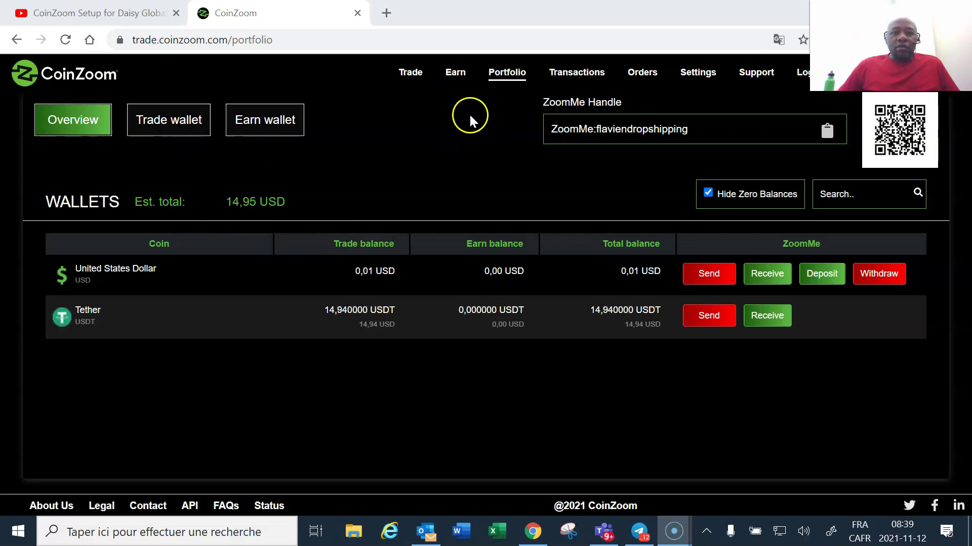
{"action": "left_click", "coordinate": [411, 75]}
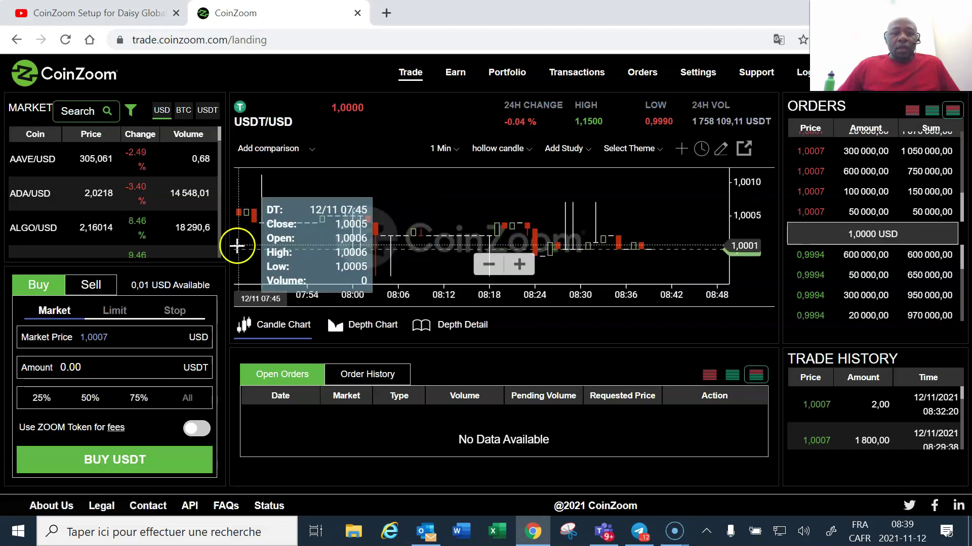
{"action": "left_click", "coordinate": [83, 120]}
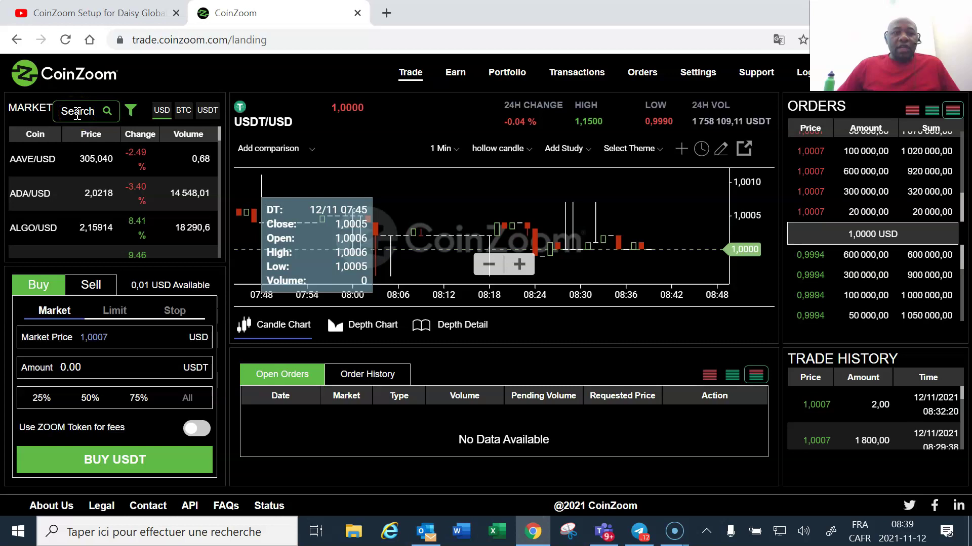
{"action": "type", "text": "zoom"}
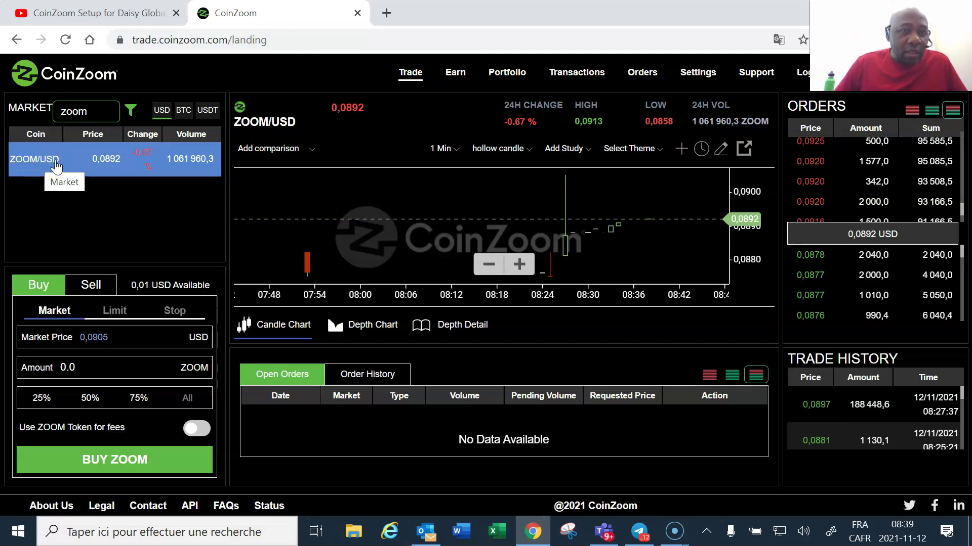
{"action": "key", "text": "BackSpace"}
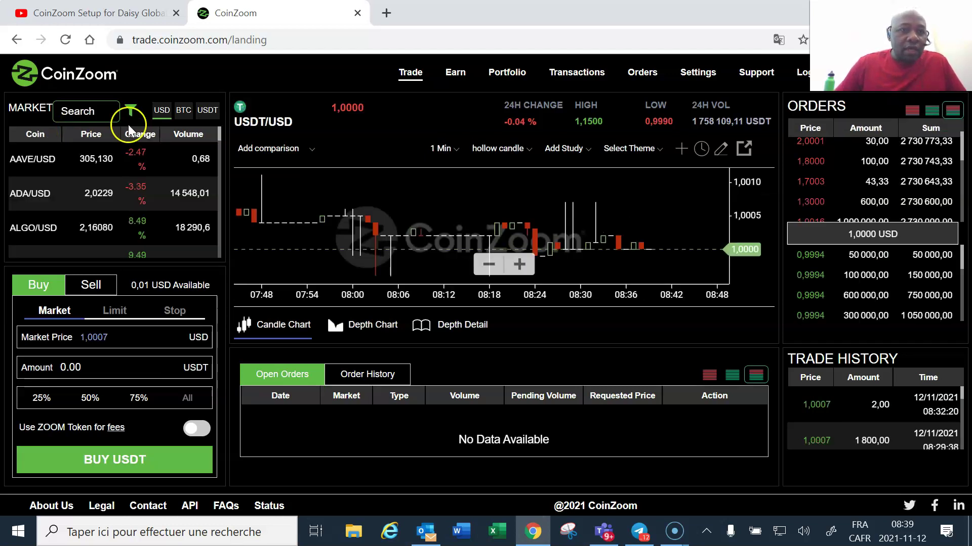
Switch the market list to USDT pairs, search for zoom, and select the ZOOM/USDT pair.
{"action": "left_click", "coordinate": [203, 114]}
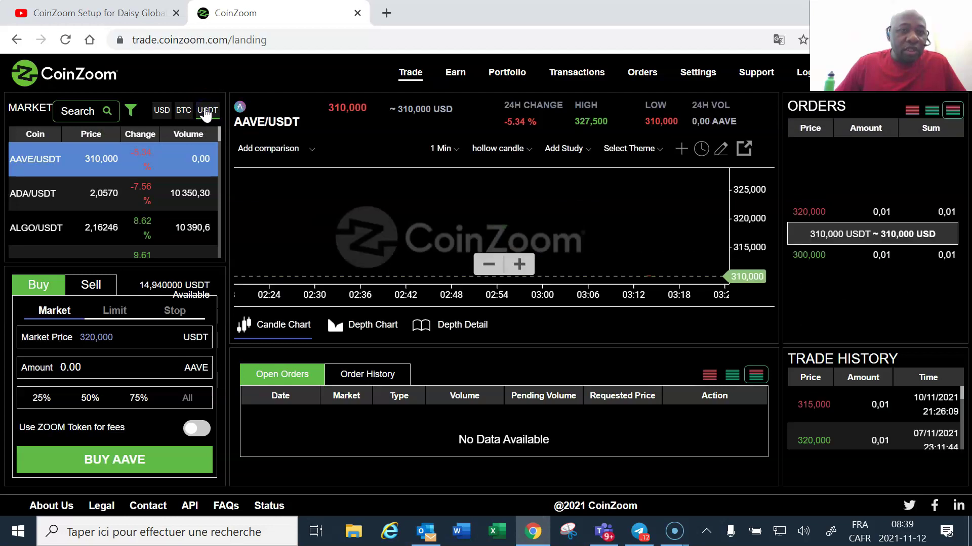
{"action": "left_click", "coordinate": [83, 110]}
{"action": "type", "text": "z"}
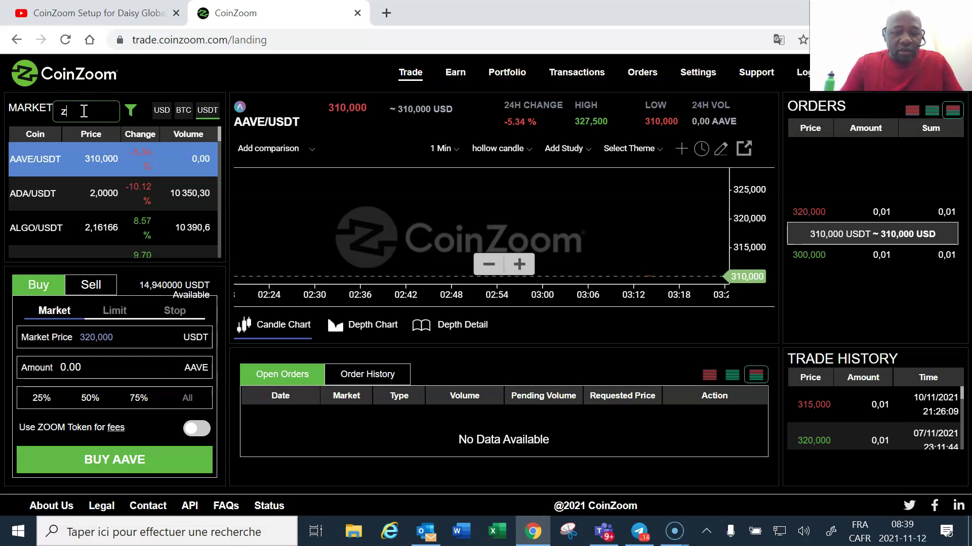
{"action": "type", "text": "oom"}
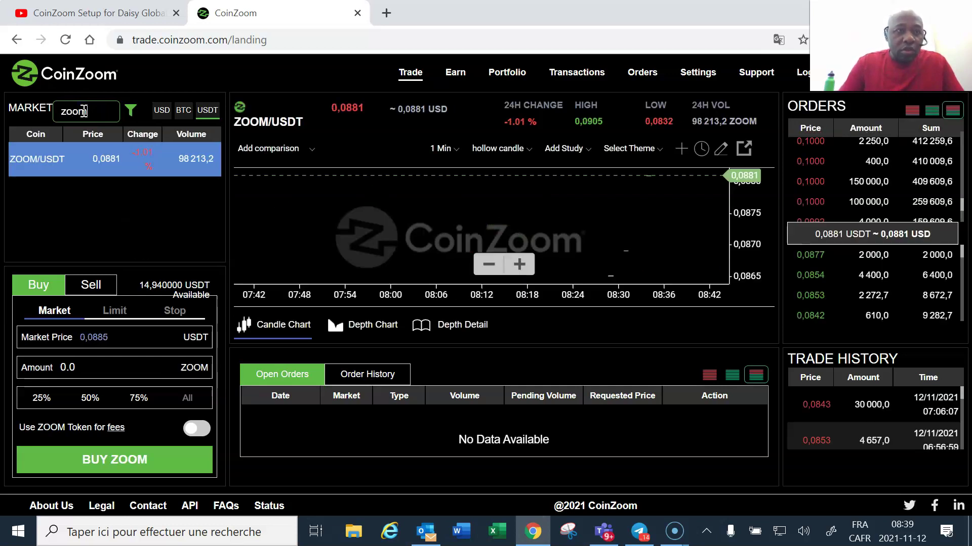
{"action": "left_click", "coordinate": [22, 162]}
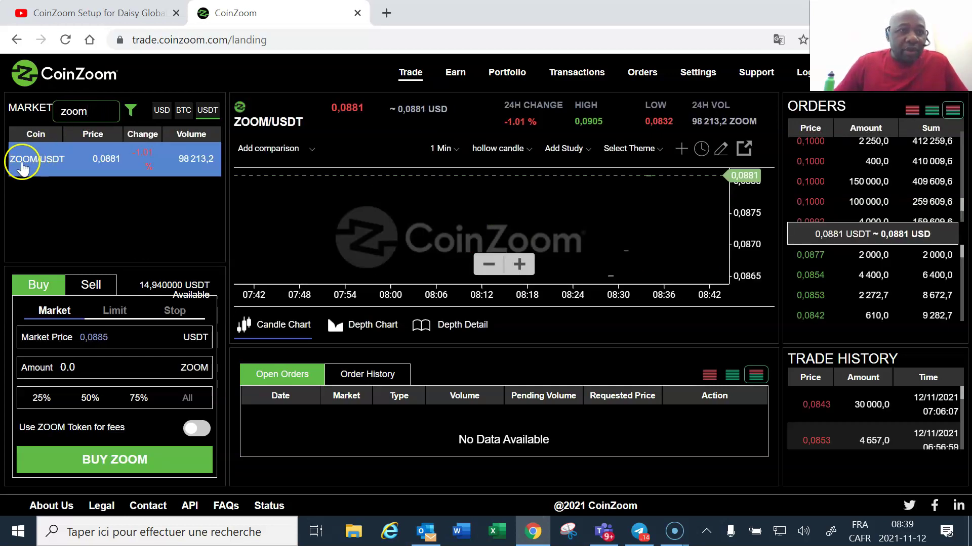
{"action": "left_click", "coordinate": [56, 165]}
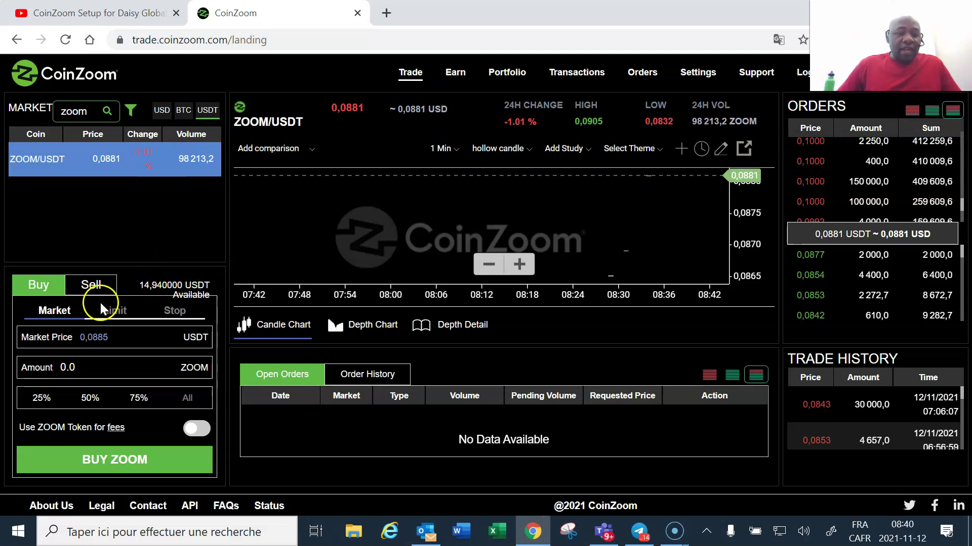
Review the Market and Limit order types of the ZOOM buy form, return to Market, and check the available USDT.
{"action": "left_click", "coordinate": [40, 289]}
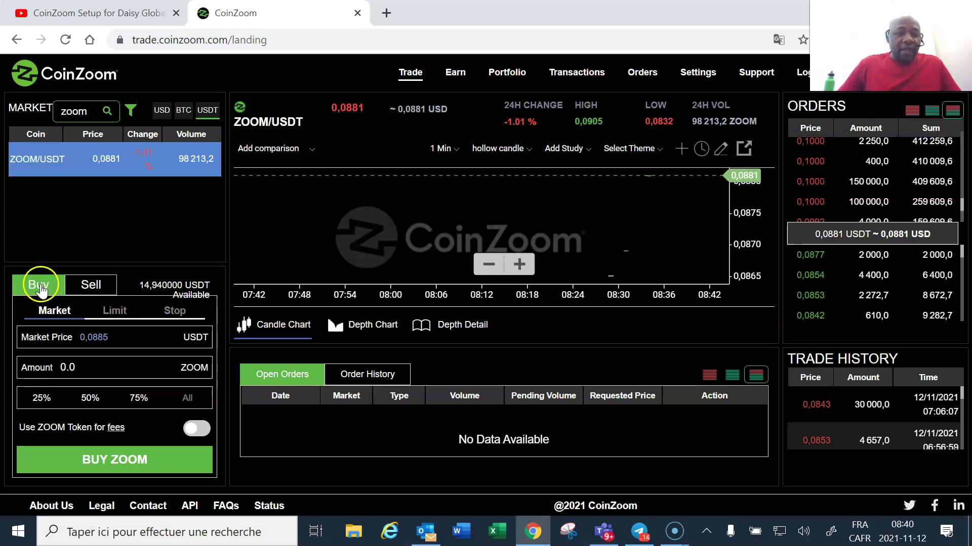
{"action": "left_click", "coordinate": [53, 314]}
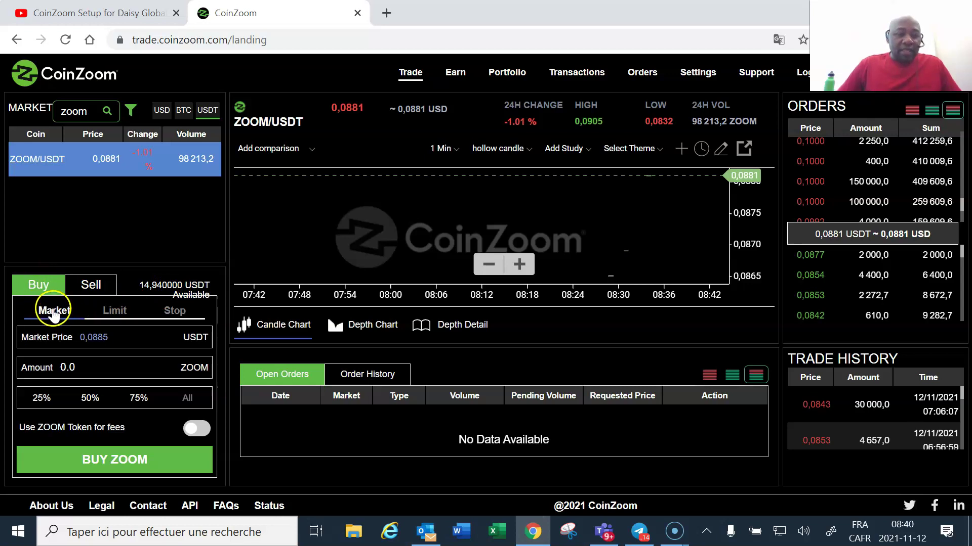
{"action": "left_click", "coordinate": [113, 310]}
{"action": "left_click", "coordinate": [113, 287]}
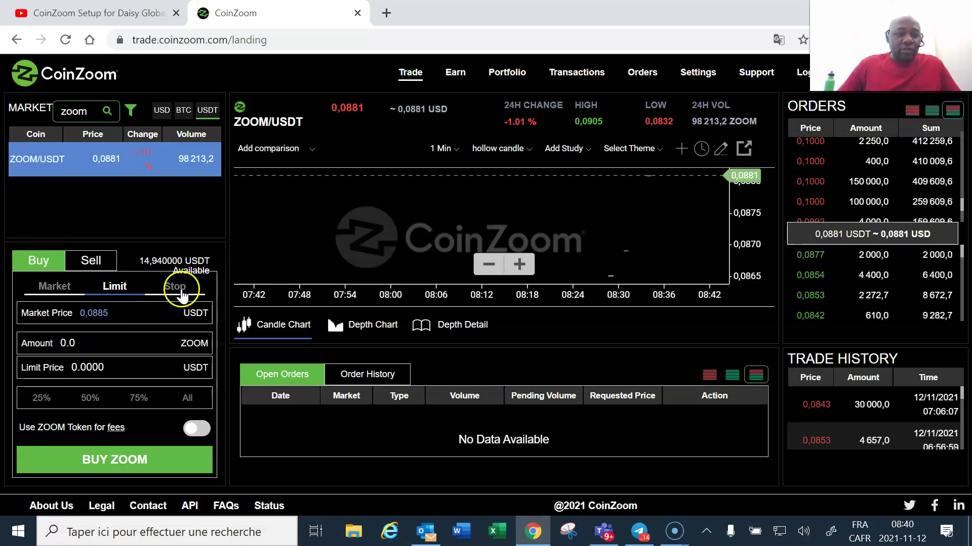
{"action": "left_click", "coordinate": [54, 288]}
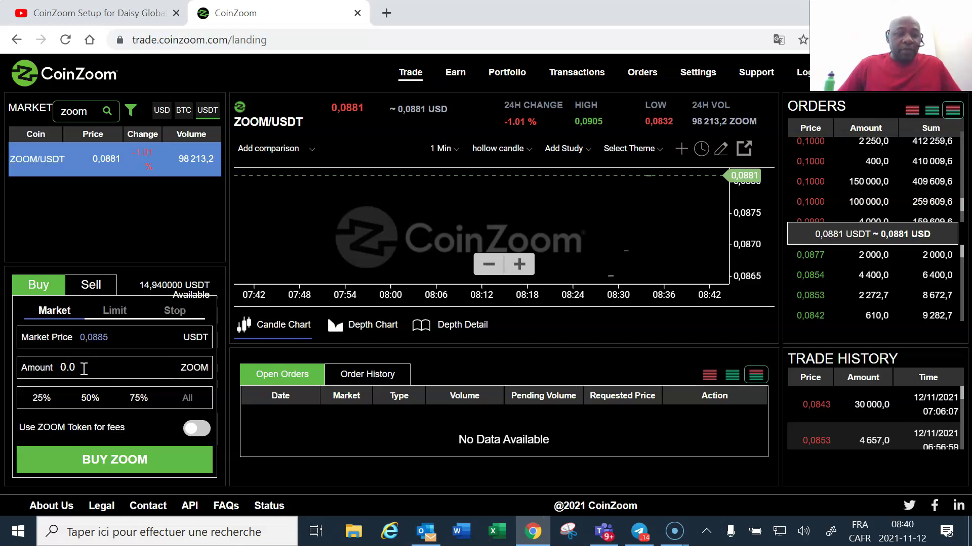
{"action": "left_click", "coordinate": [139, 290]}
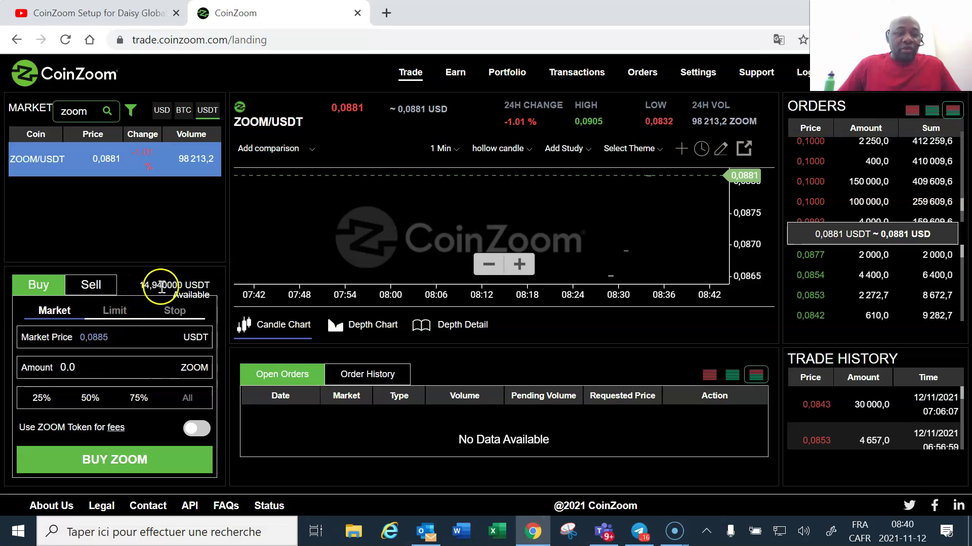
Preview the ZOOM amounts for 25%, 50% and 75% of the available USDT, and try the option to use ZOOM Token for fees.
{"action": "left_click", "coordinate": [40, 398]}
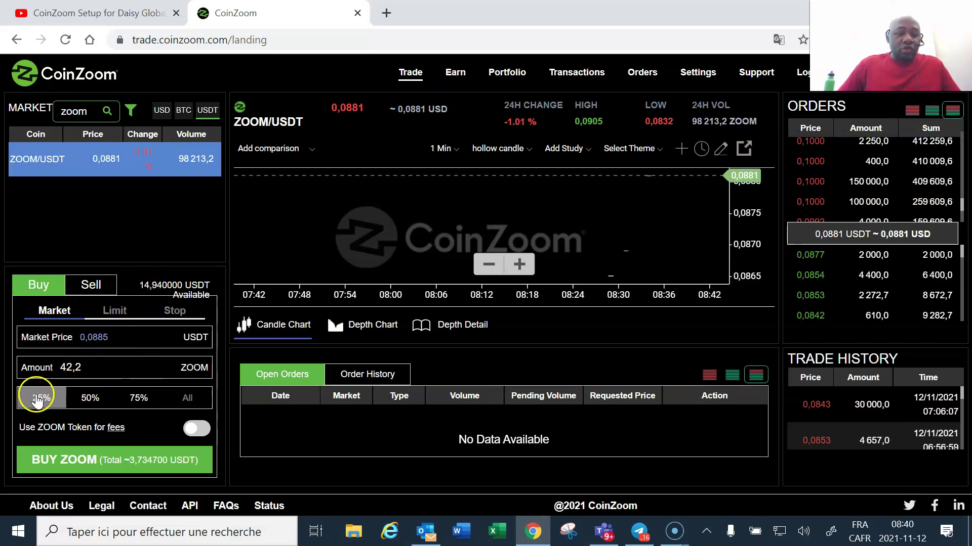
{"action": "left_click", "coordinate": [88, 399]}
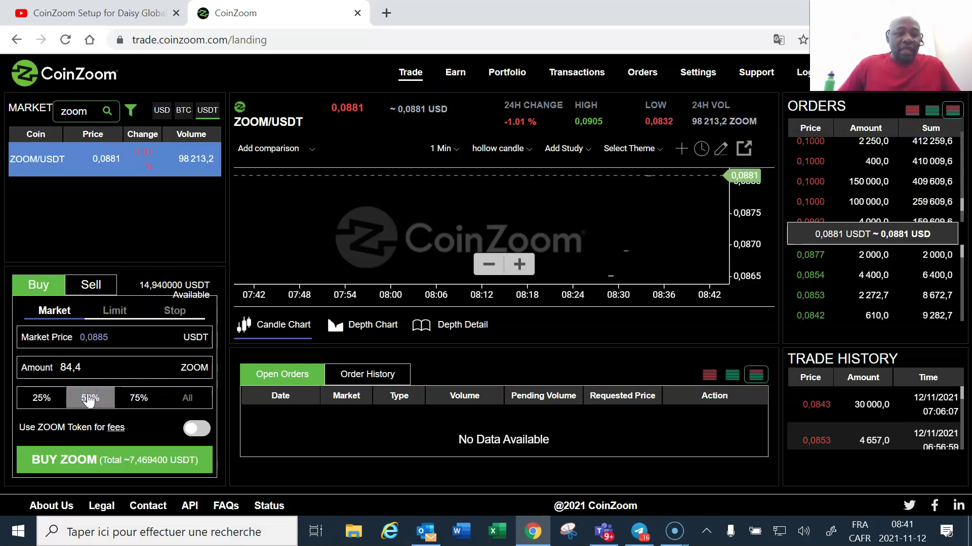
{"action": "left_click", "coordinate": [76, 367]}
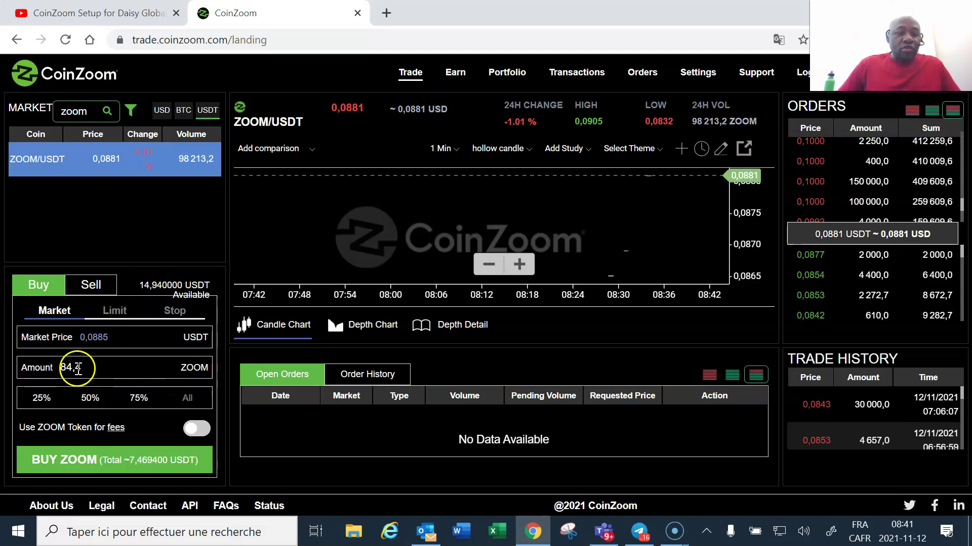
{"action": "left_click", "coordinate": [138, 398]}
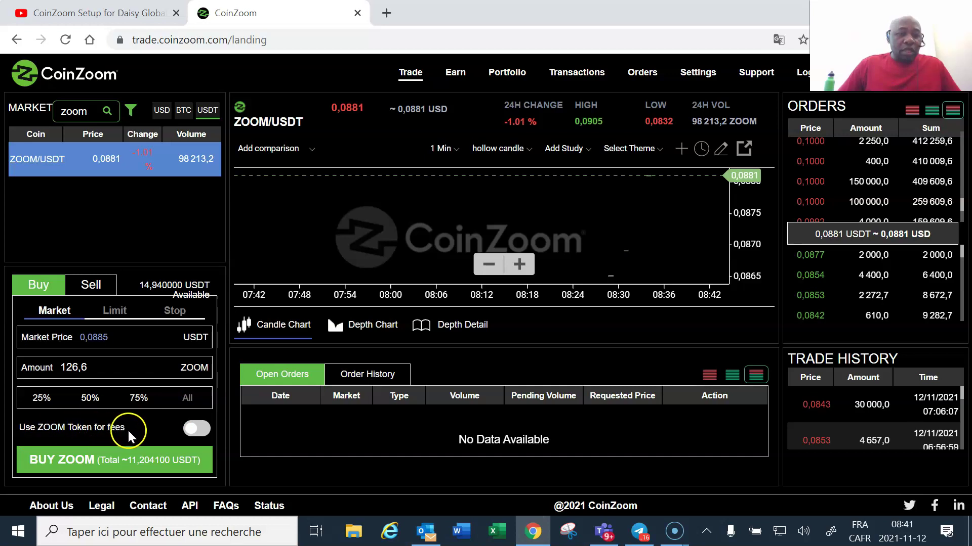
{"action": "left_click", "coordinate": [193, 431]}
{"action": "left_click", "coordinate": [198, 431]}
Compare the buy order totals for 75%, 50% and 25% of the available USDT.
{"action": "left_click", "coordinate": [137, 399]}
{"action": "left_click", "coordinate": [142, 311]}
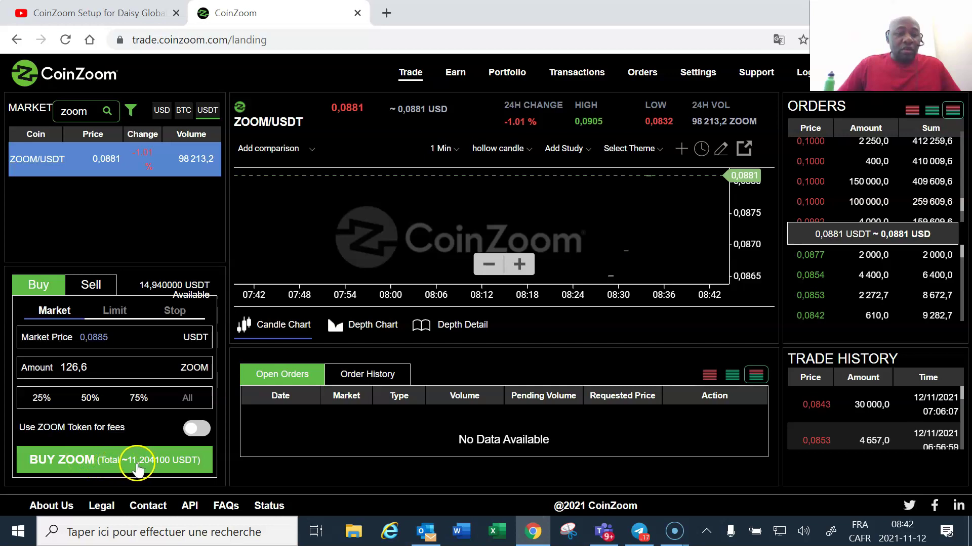
{"action": "left_click", "coordinate": [89, 400]}
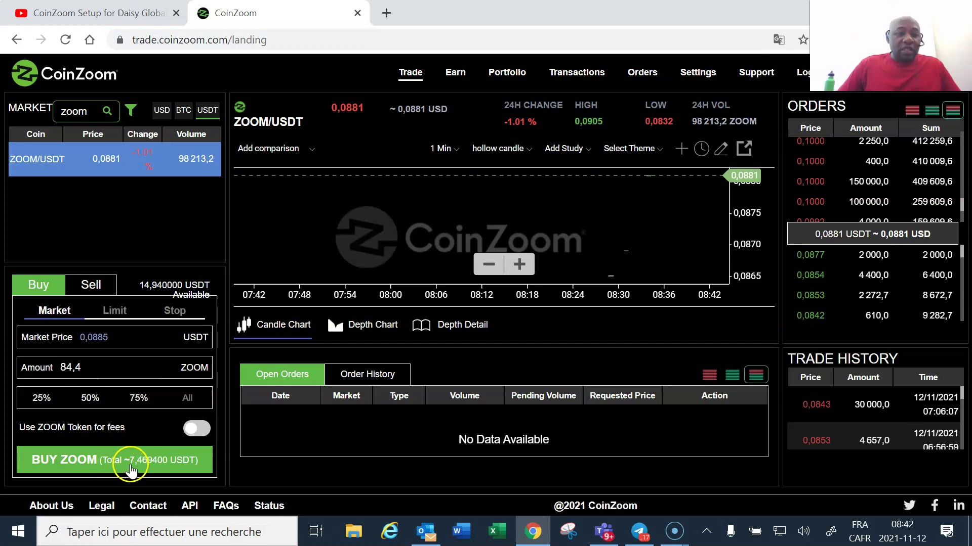
{"action": "left_click", "coordinate": [43, 405]}
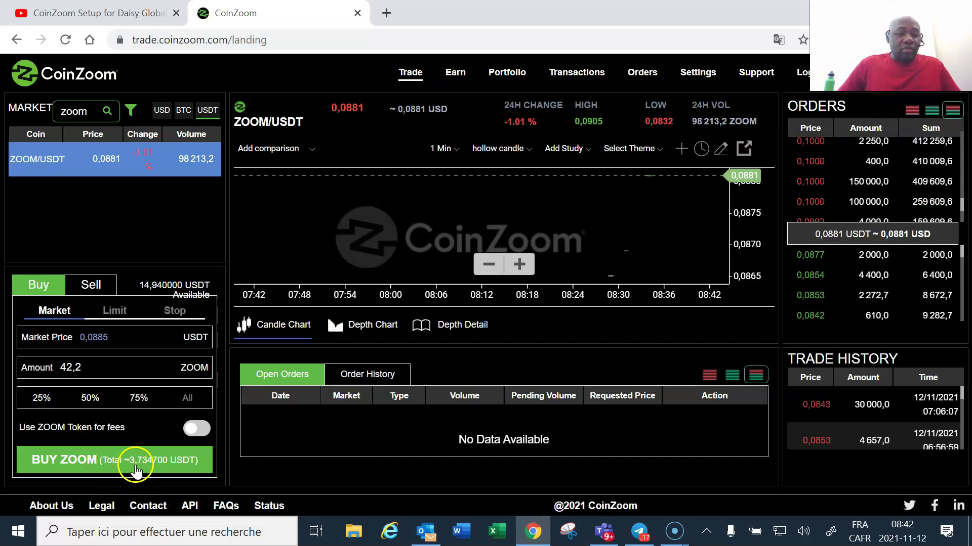
Place a market order to buy 126,6 ZOOM with 75% of the available USDT, and close the order confirmation.
{"action": "left_click", "coordinate": [139, 399]}
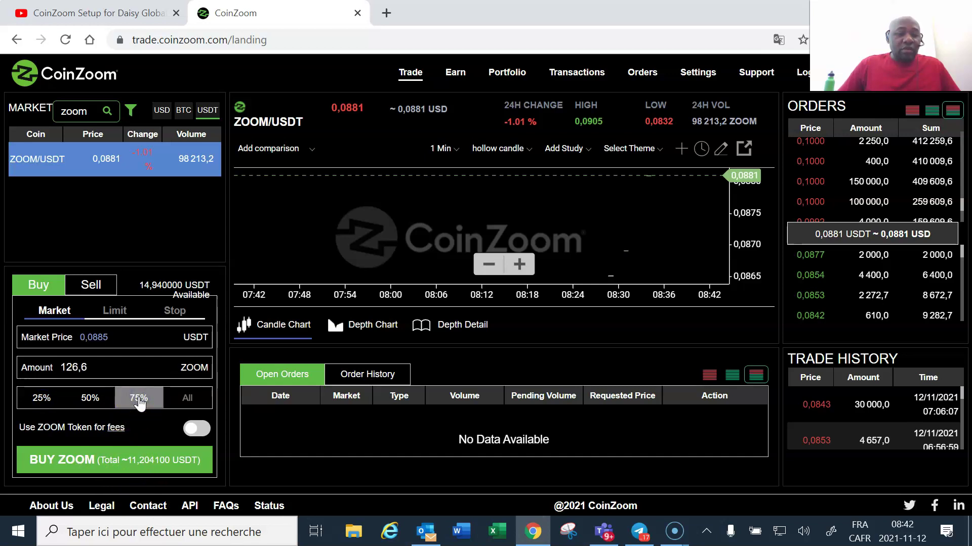
{"action": "left_click", "coordinate": [175, 396]}
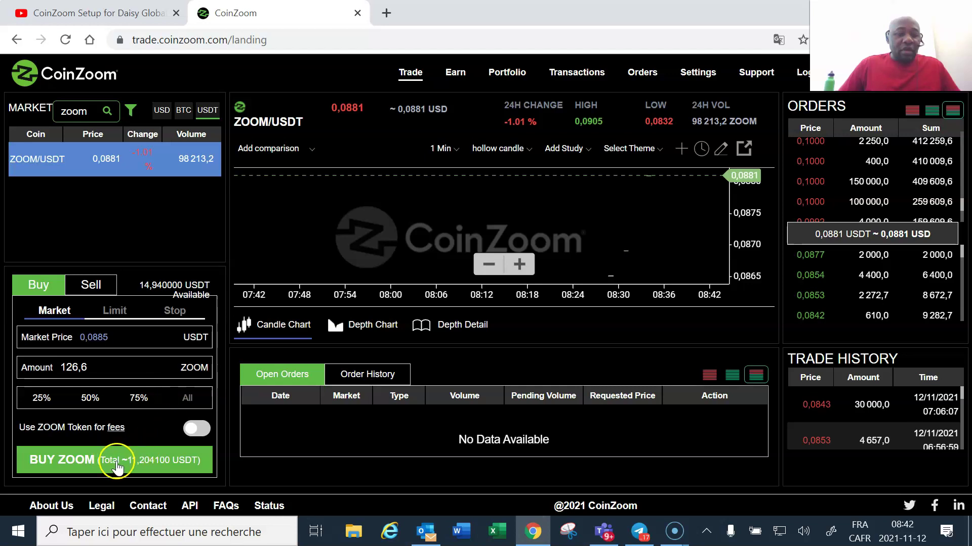
{"action": "left_click", "coordinate": [79, 460]}
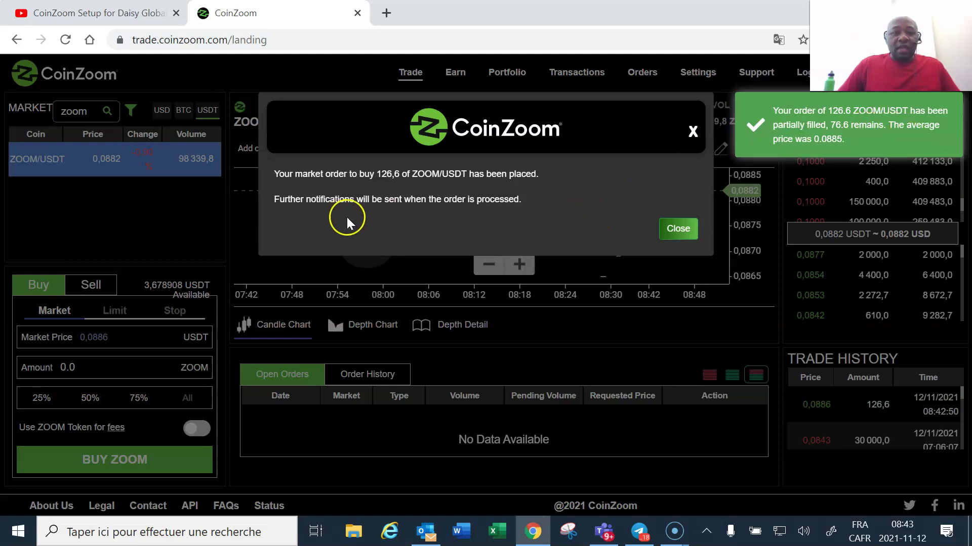
{"action": "left_click", "coordinate": [679, 228]}
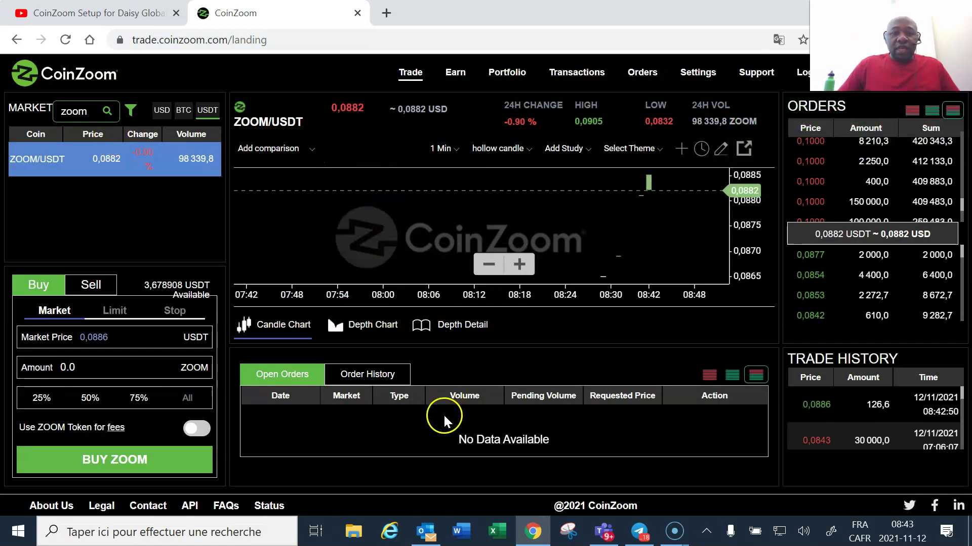
Check the ZOOM balance in the portfolio and return to the trading page.
{"action": "left_click", "coordinate": [503, 77]}
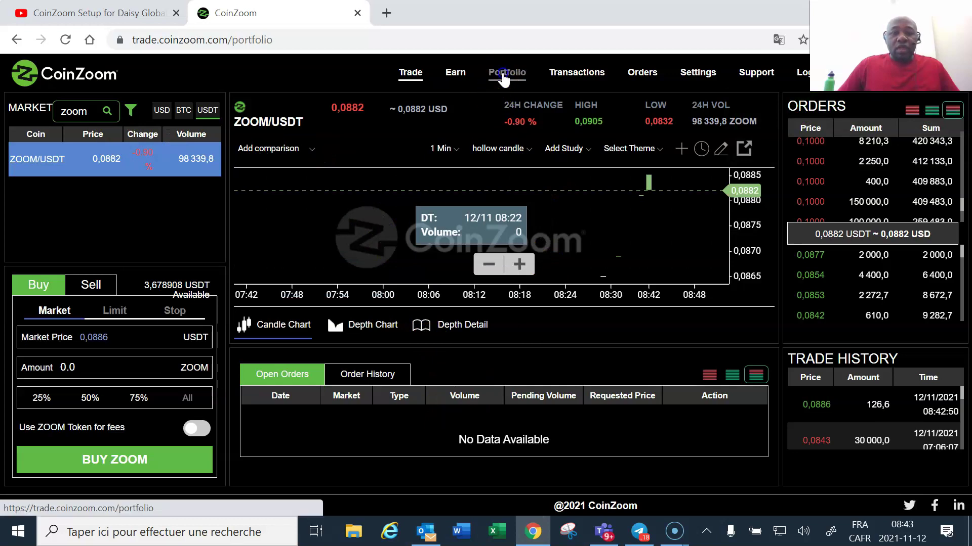
{"action": "left_click", "coordinate": [107, 366]}
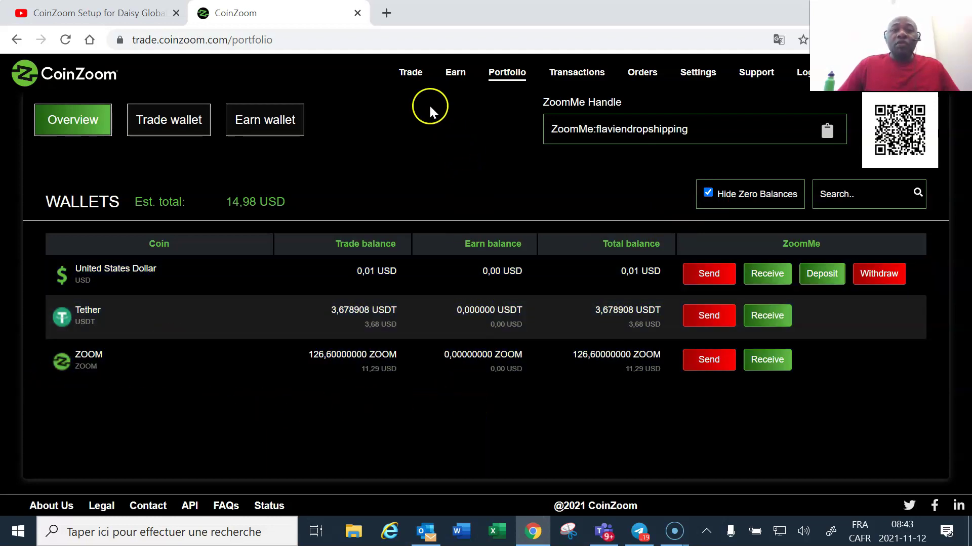
{"action": "left_click", "coordinate": [413, 77]}
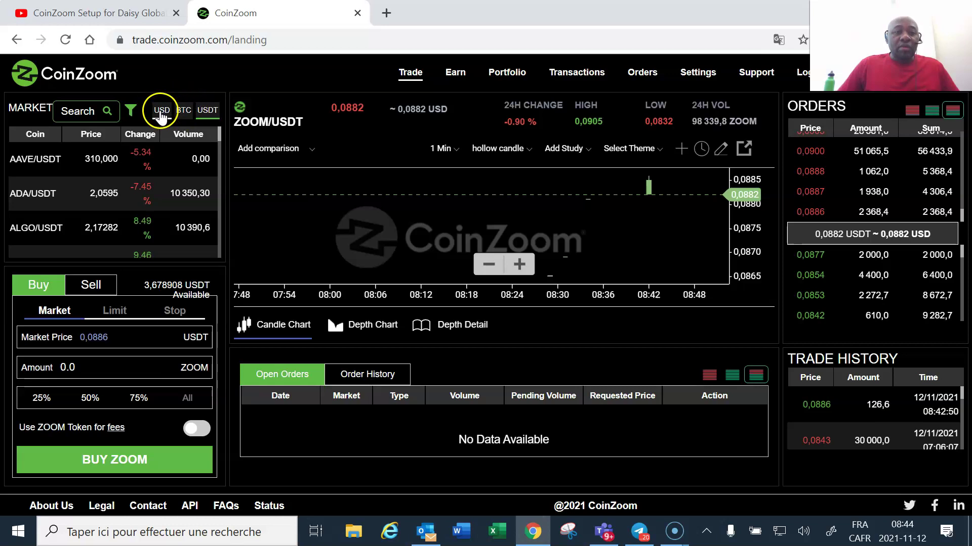
Search the USDT market list for zoom and select the ZOOM/USDT pair.
{"action": "left_click", "coordinate": [78, 111]}
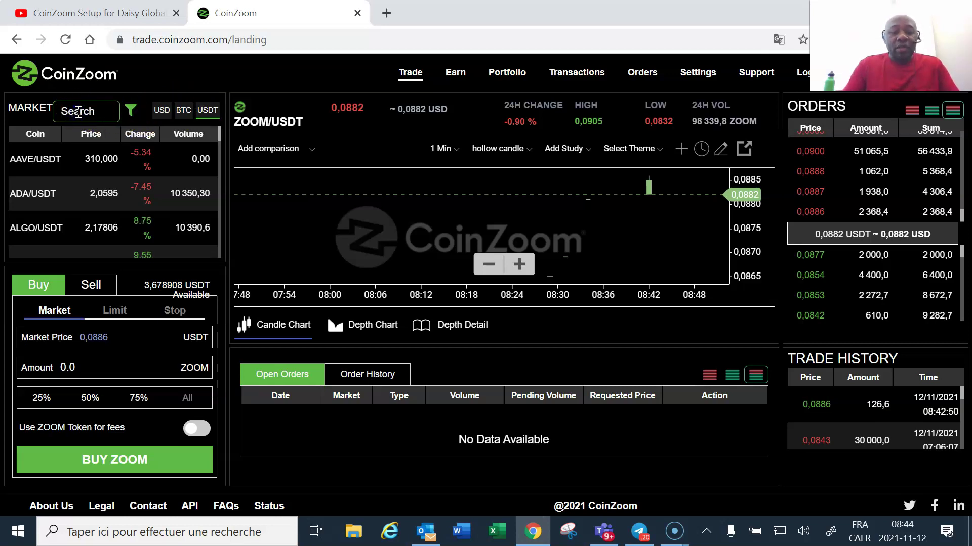
{"action": "type", "text": "zom"}
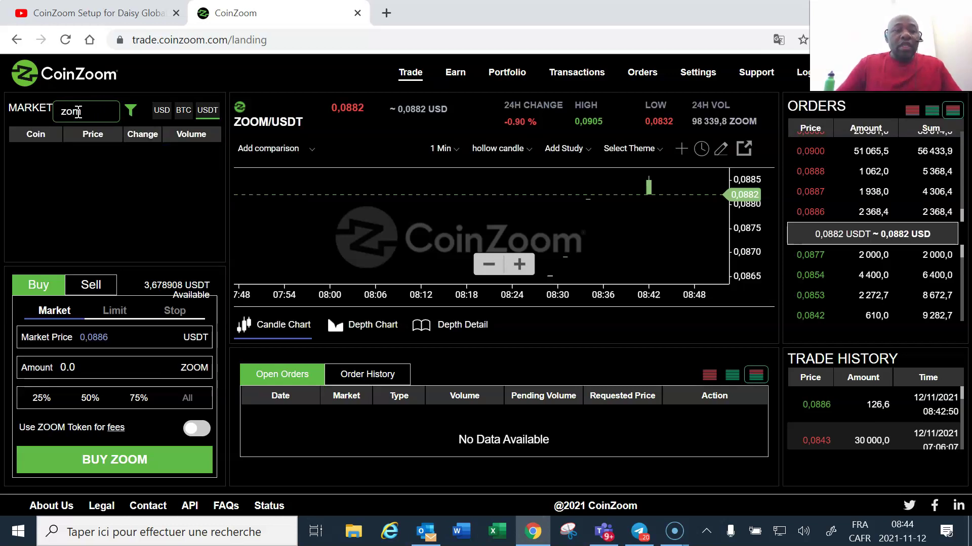
{"action": "key", "text": "BackSpace"}
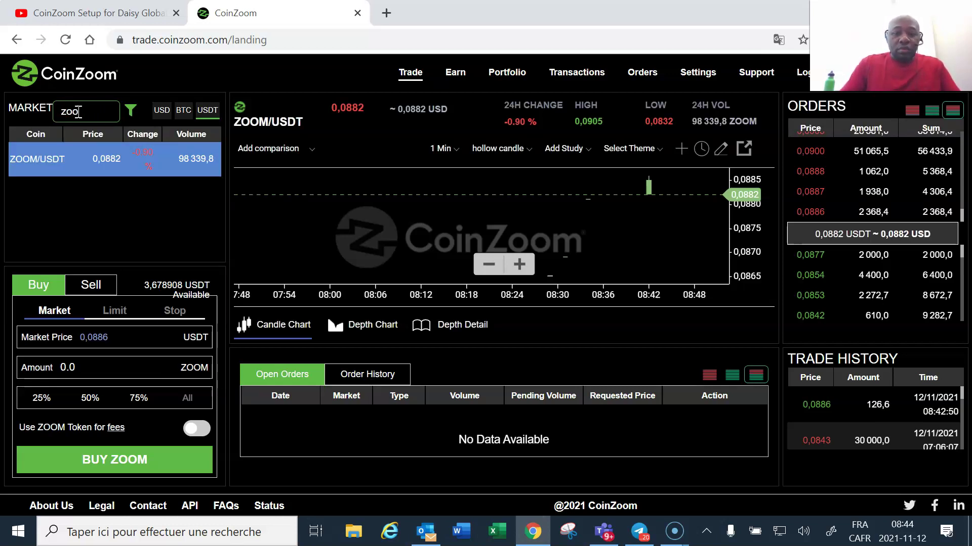
{"action": "left_click", "coordinate": [9, 167]}
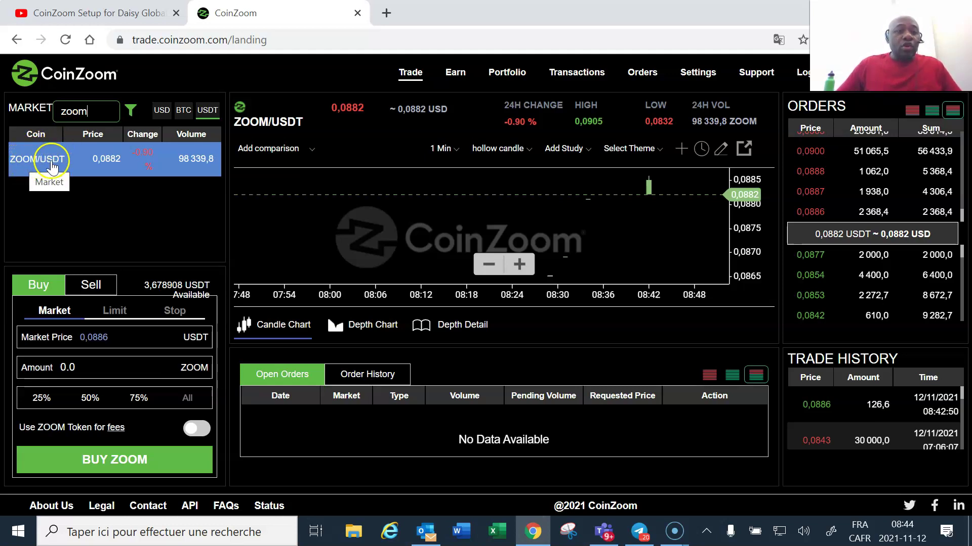
View the ZOOM/BTC and ZOOM/USD markets and return to the ZOOM/USDT pair.
{"action": "left_click", "coordinate": [184, 111]}
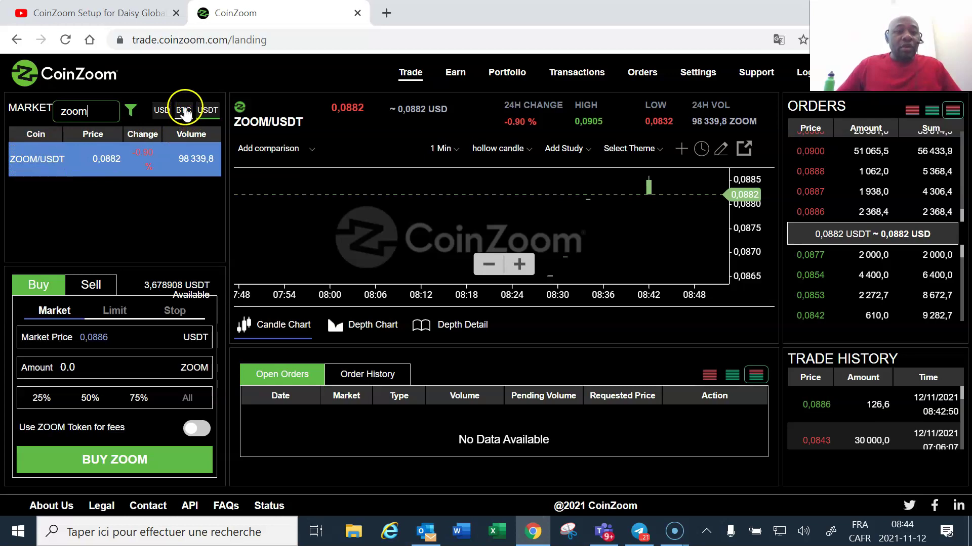
{"action": "left_click", "coordinate": [16, 163]}
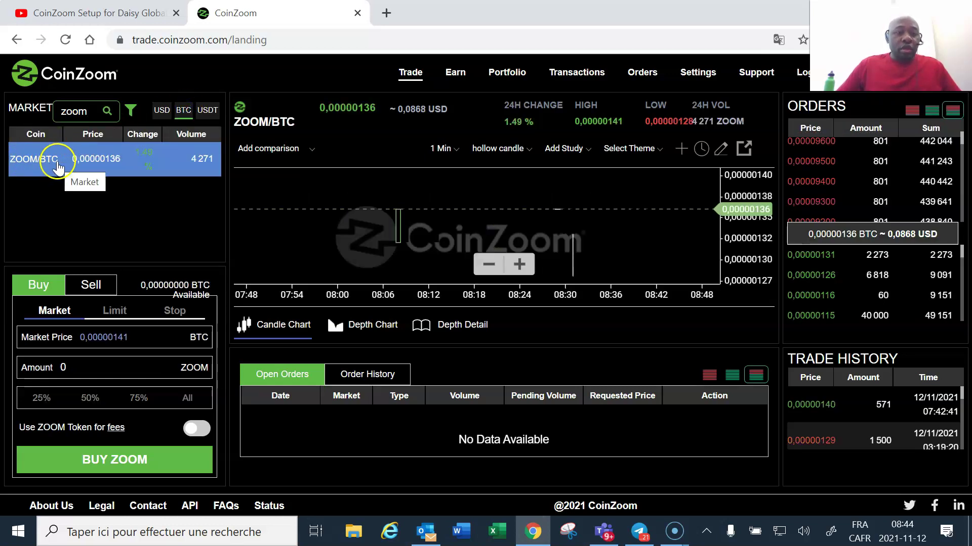
{"action": "left_click", "coordinate": [162, 110]}
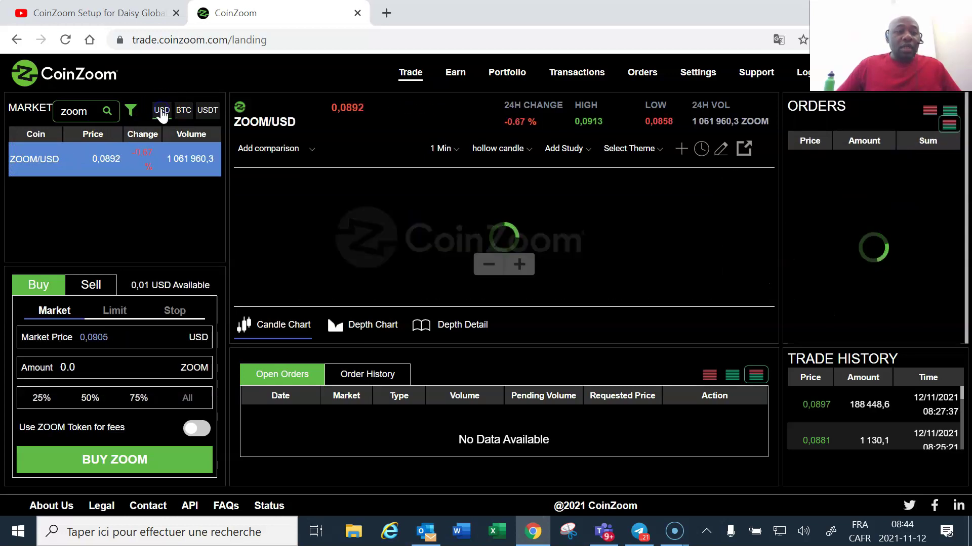
{"action": "left_click", "coordinate": [18, 169]}
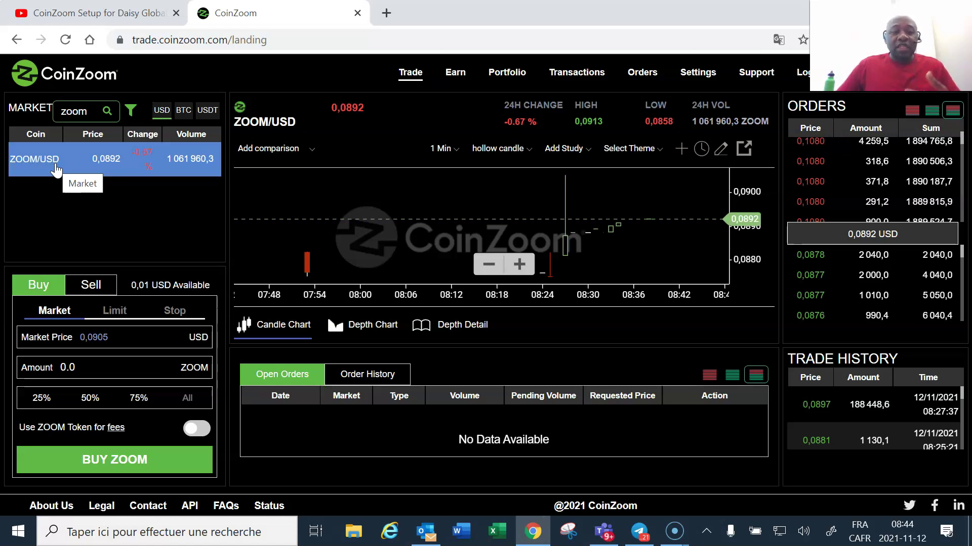
{"action": "left_click", "coordinate": [208, 111]}
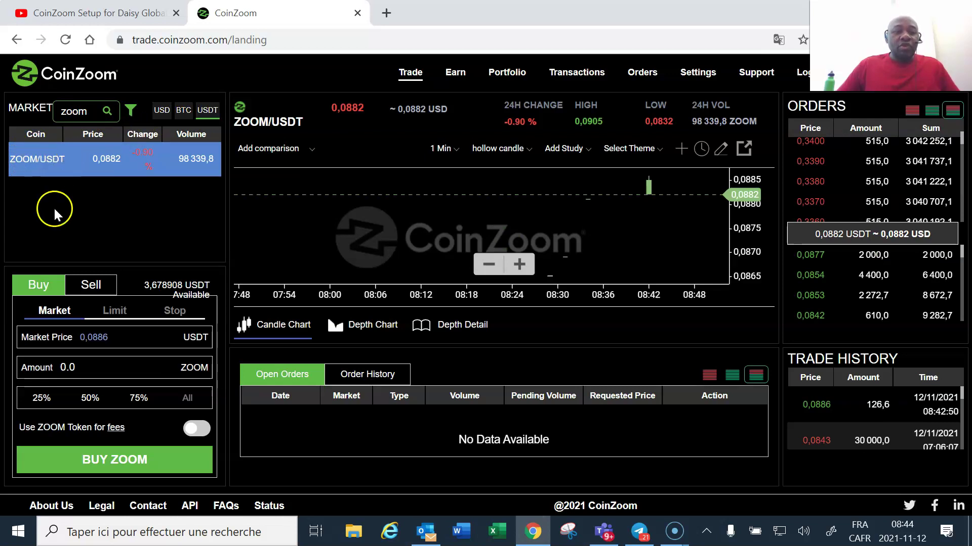
Look at the Sell form, return to Buy, and preview the amounts for 25% and 50% of the available USDT.
{"action": "left_click", "coordinate": [91, 284]}
{"action": "left_click", "coordinate": [39, 285]}
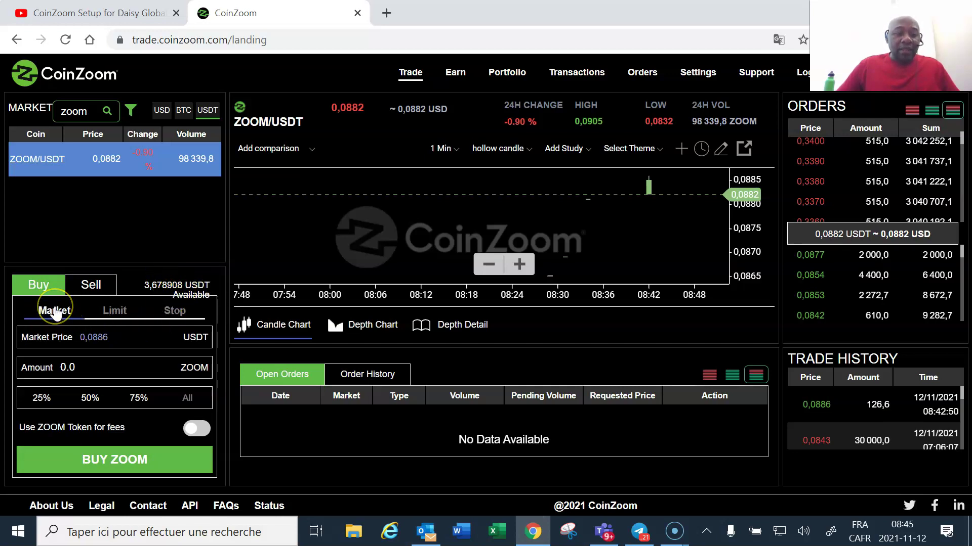
{"action": "left_click", "coordinate": [39, 400]}
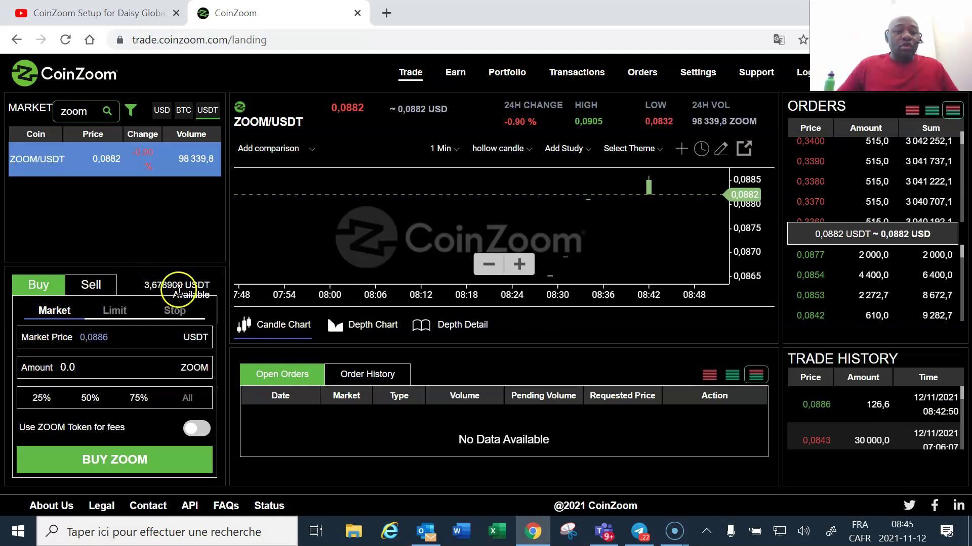
{"action": "left_click", "coordinate": [46, 402]}
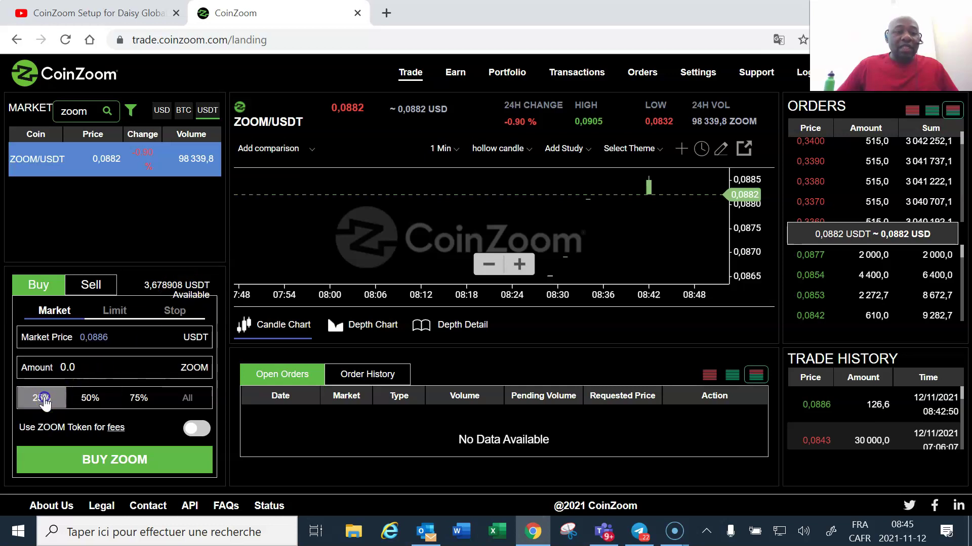
{"action": "left_click", "coordinate": [87, 399]}
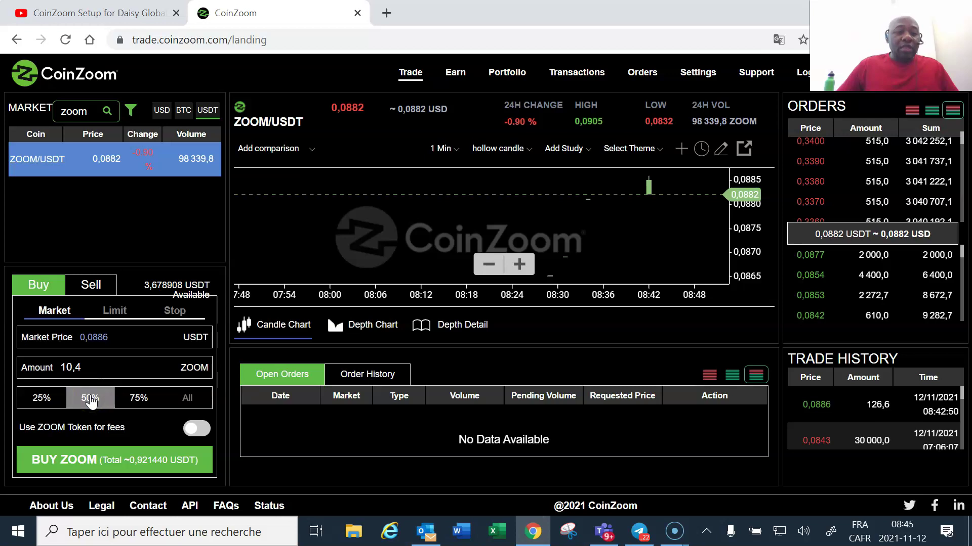
Buy 31,1 ZOOM at market price with 75% of the remaining USDT, and close the order confirmation.
{"action": "left_click", "coordinate": [139, 399]}
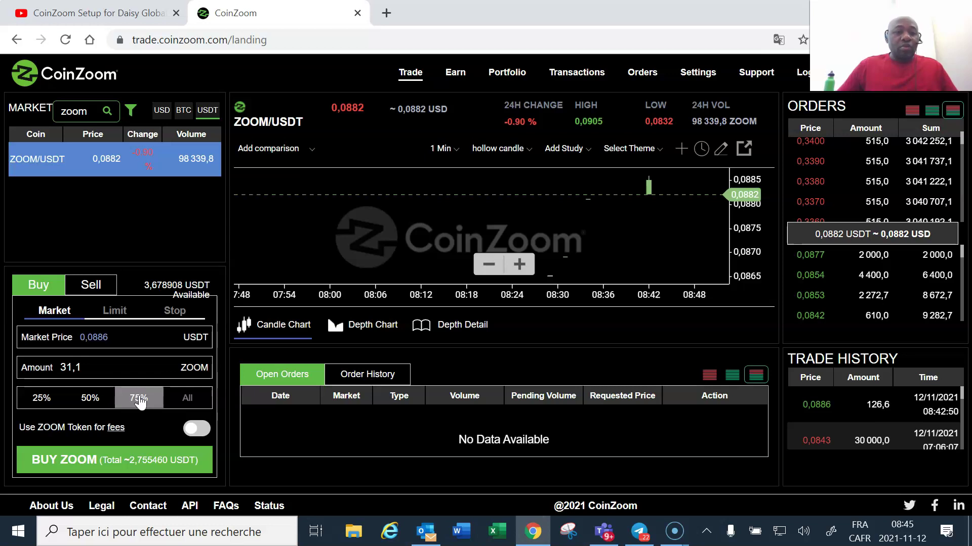
{"action": "left_click", "coordinate": [87, 461]}
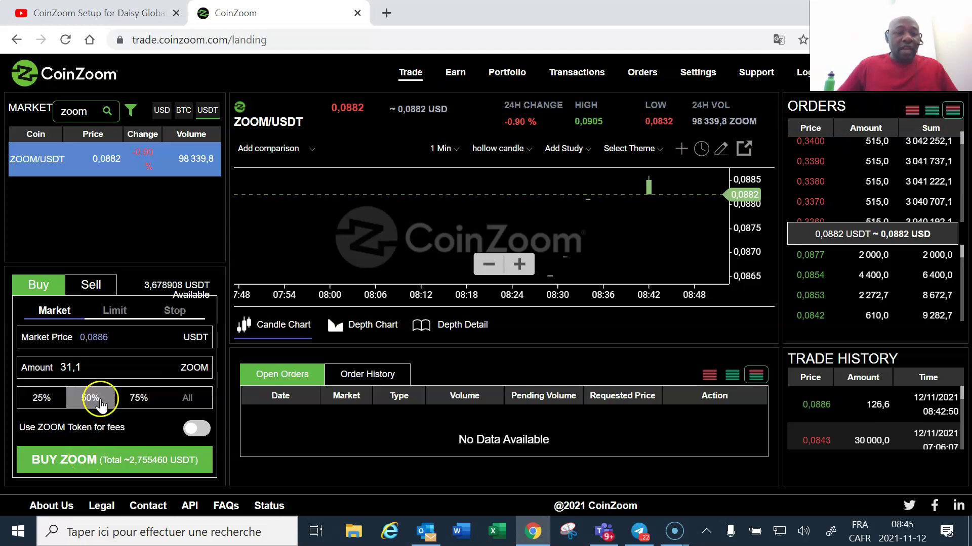
{"action": "left_click", "coordinate": [60, 368]}
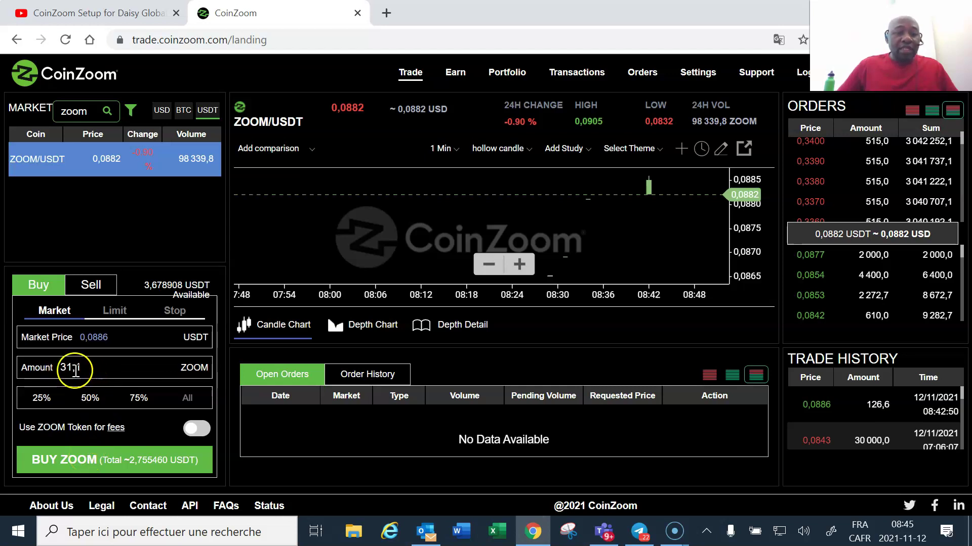
{"action": "left_click", "coordinate": [84, 368]}
{"action": "left_click", "coordinate": [65, 458]}
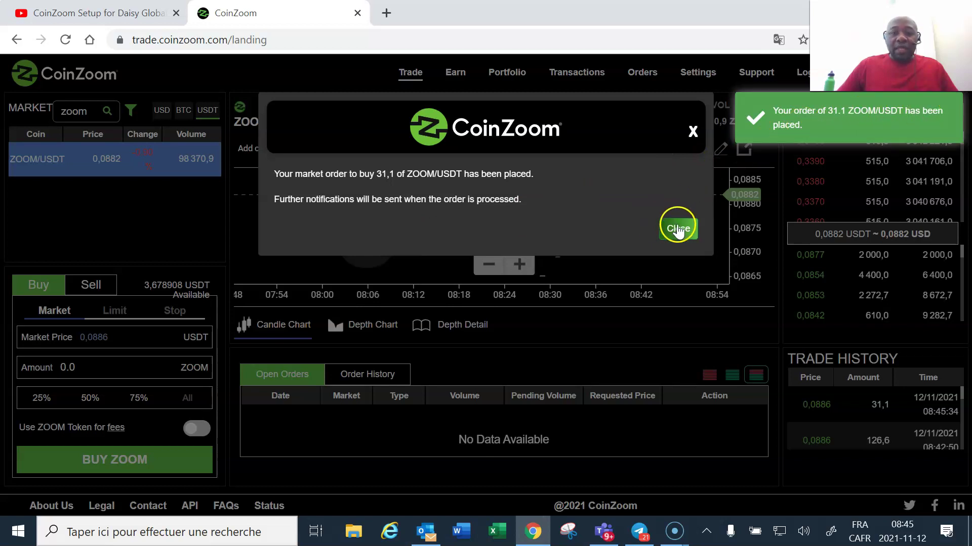
{"action": "left_click", "coordinate": [678, 228]}
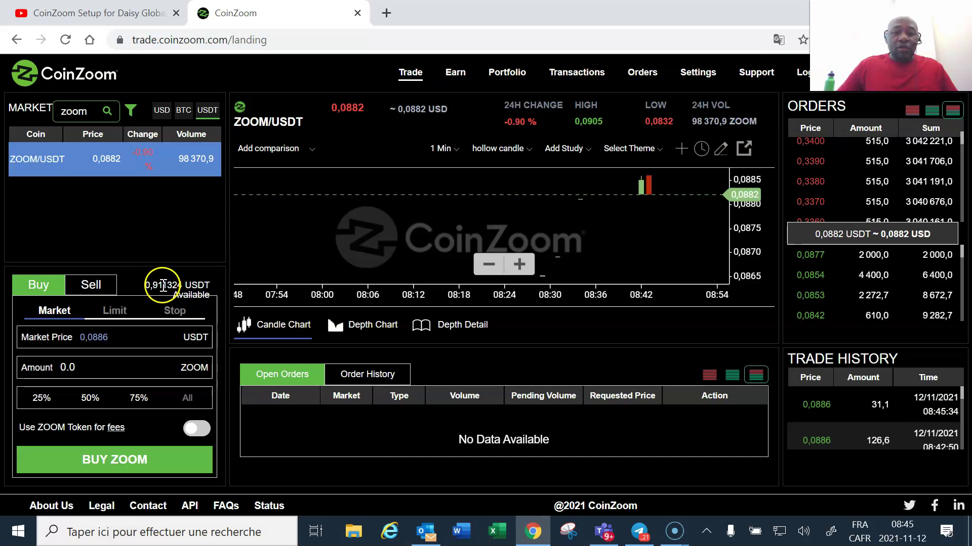
Open the portfolio and check the ZOOM trade balance after the second purchase.
{"action": "left_click", "coordinate": [506, 71]}
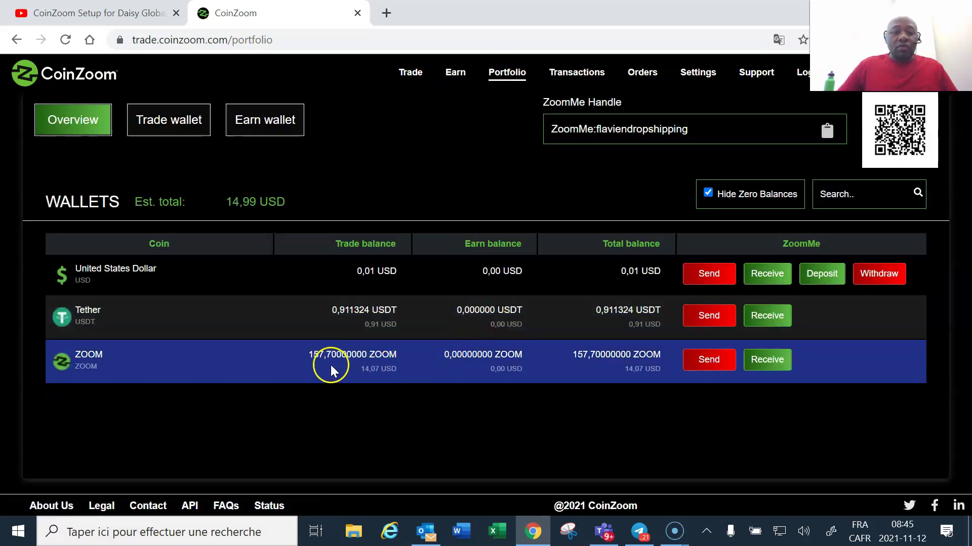